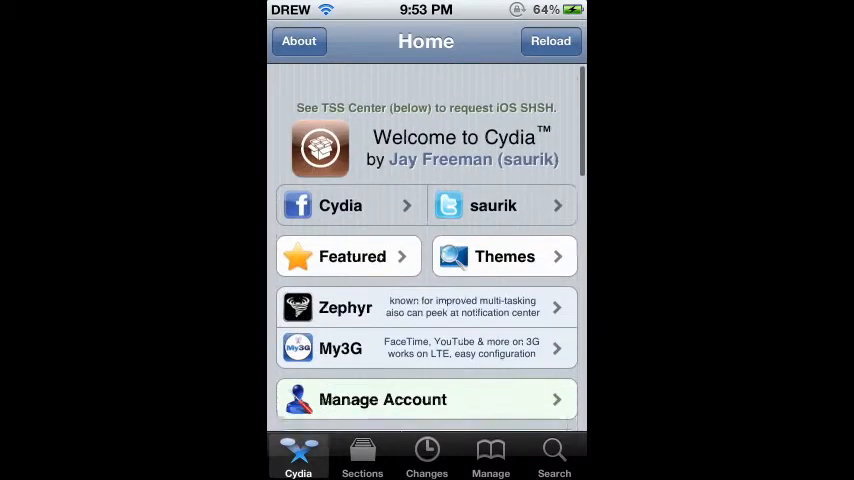
Go to Cydia's Manage tab and show the Sources list.
{"action": "left_click", "coordinate": [490, 458]}
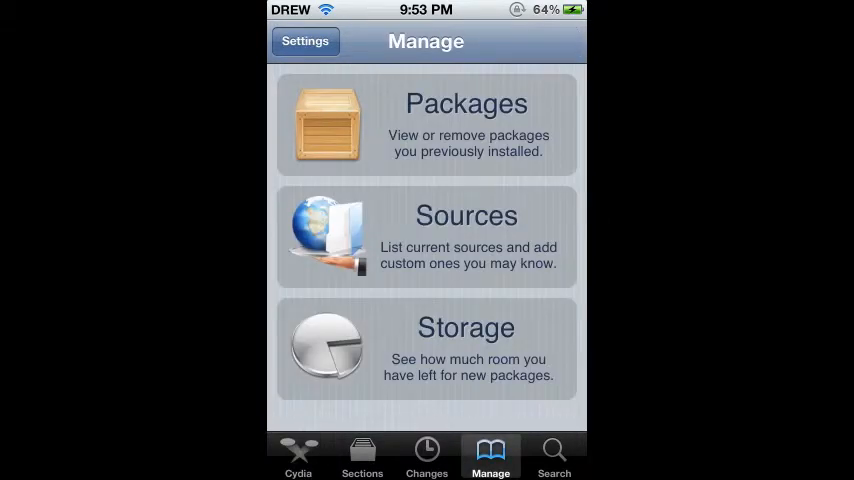
{"action": "left_click", "coordinate": [426, 238]}
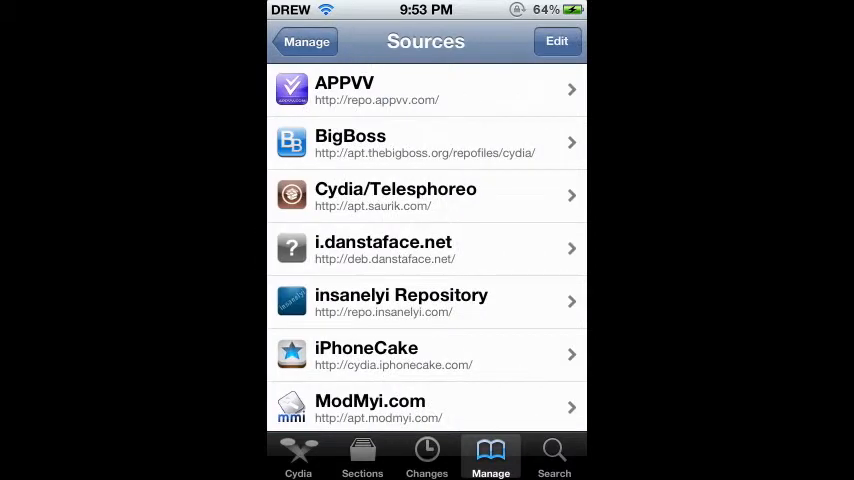
{"action": "scroll", "coordinate": [426, 250], "scroll_direction": "down", "scroll_amount": 2}
{"action": "scroll", "coordinate": [426, 250], "scroll_direction": "up", "scroll_amount": 2}
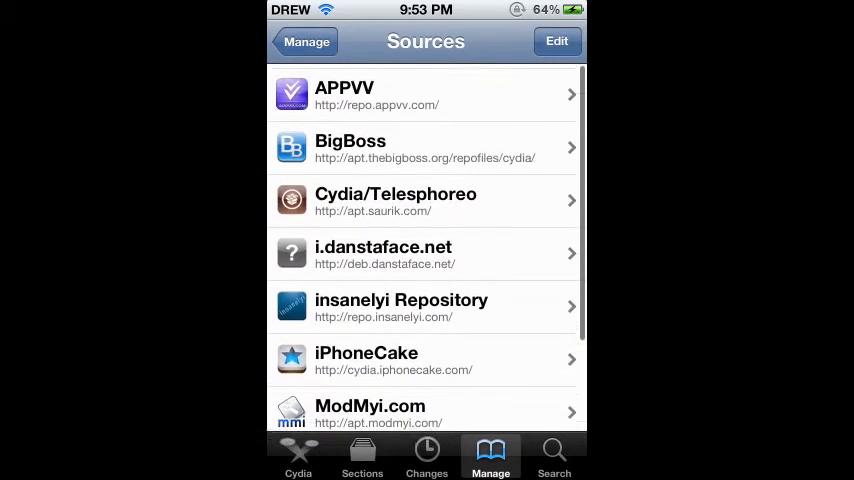
{"action": "scroll", "coordinate": [426, 250], "scroll_direction": "up", "scroll_amount": 1}
{"action": "scroll", "coordinate": [426, 250], "scroll_direction": "down", "scroll_amount": 2}
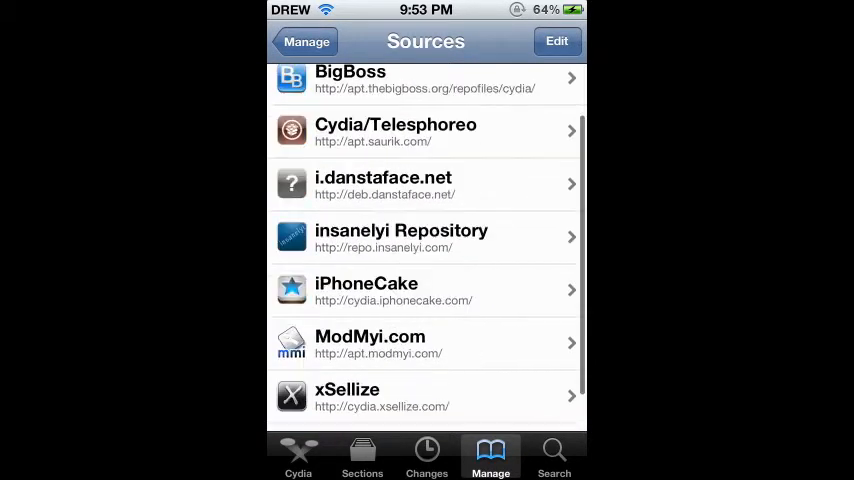
{"action": "scroll", "coordinate": [426, 250], "scroll_direction": "down", "scroll_amount": 2}
{"action": "scroll", "coordinate": [426, 250], "scroll_direction": "up", "scroll_amount": 2}
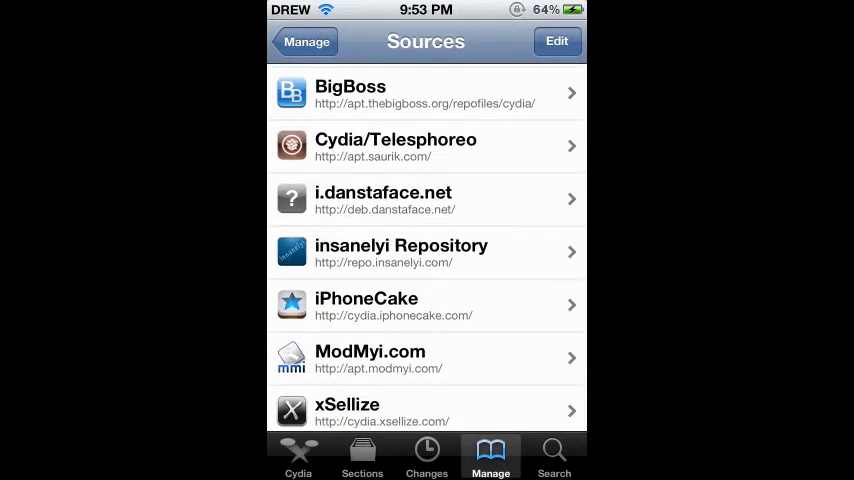
{"action": "scroll", "coordinate": [426, 250], "scroll_direction": "up", "scroll_amount": 2}
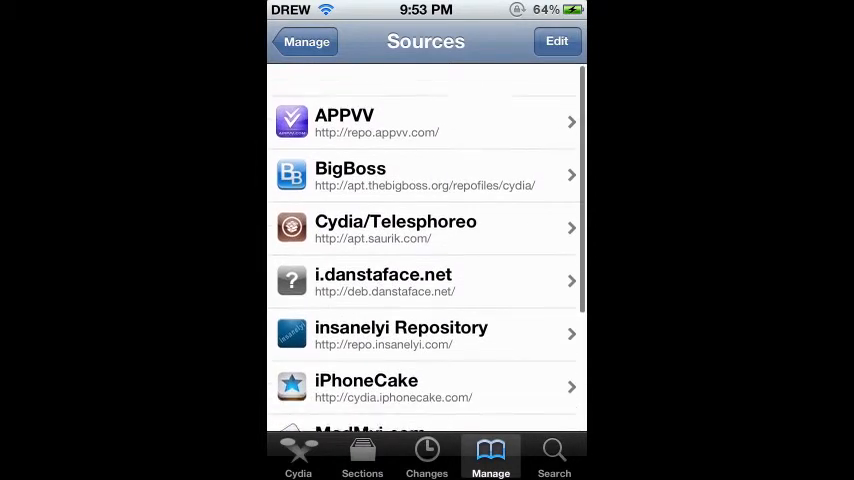
Search Cydia for 'Display recorder' and open the installed Display Recorder 1.3.7 package.
{"action": "left_click", "coordinate": [554, 458]}
{"action": "left_click", "coordinate": [426, 43]}
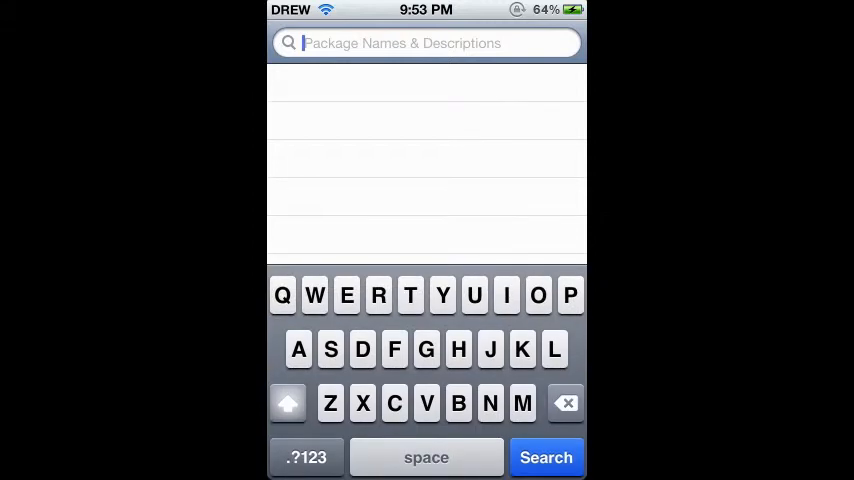
{"action": "type", "text": "Display record"}
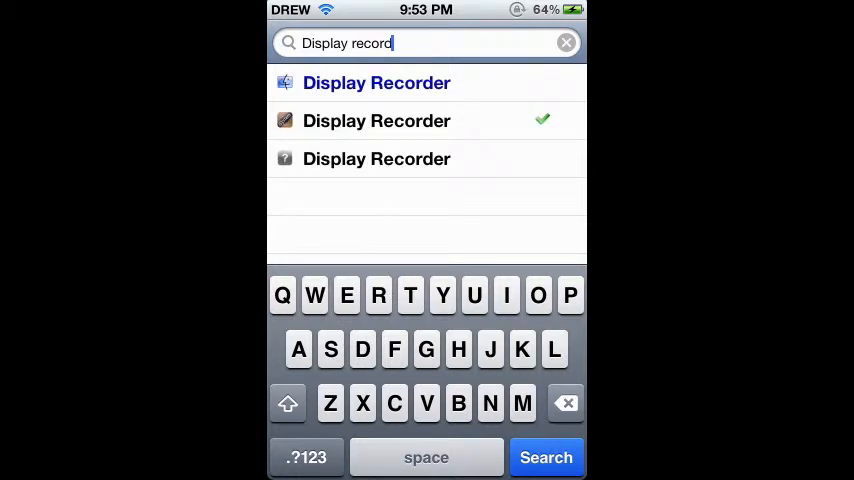
{"action": "type", "text": "er"}
{"action": "left_click", "coordinate": [376, 120]}
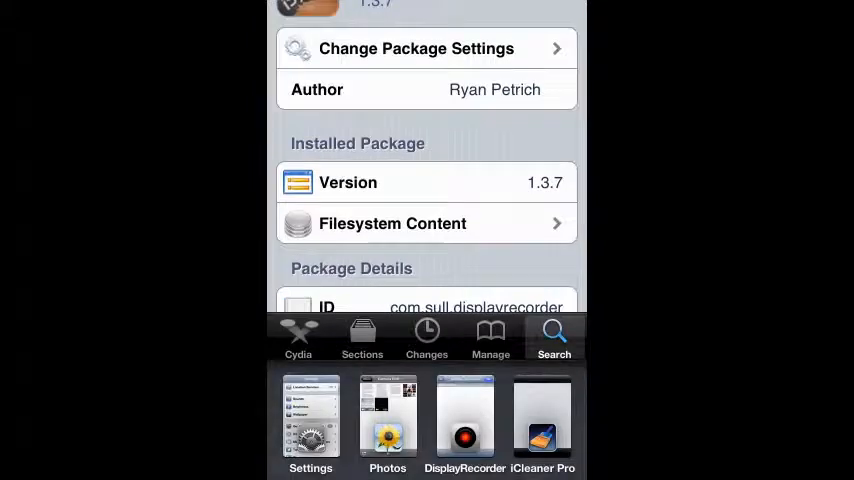
Switch to iOS Settings, scroll to Display Recorder and open its settings page.
{"action": "left_click", "coordinate": [310, 420]}
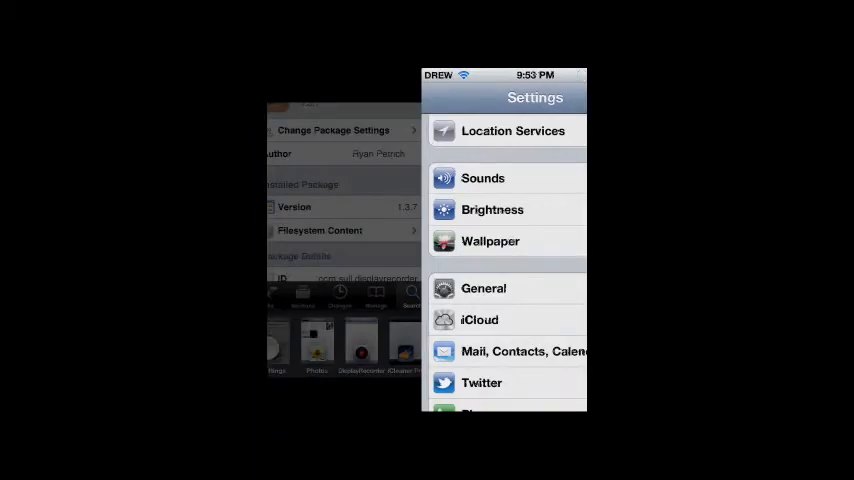
{"action": "left_click_drag", "start_coordinate": [548, 150], "coordinate": [548, 320]}
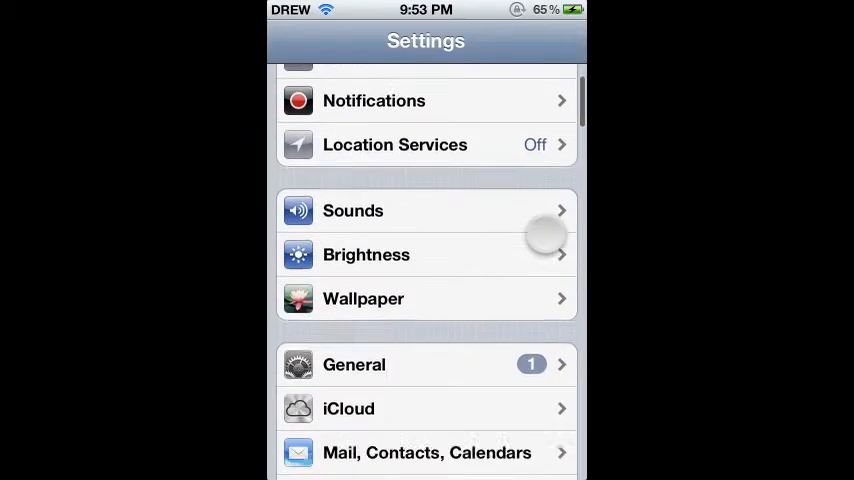
{"action": "mouse_move", "coordinate": [548, 400]}
{"action": "left_mouse_down"}
{"action": "mouse_move", "coordinate": [556, 208]}
{"action": "mouse_move", "coordinate": [535, 180]}
{"action": "left_mouse_up"}
{"action": "scroll", "coordinate": [548, 250], "scroll_direction": "down", "scroll_amount": 10}
{"action": "left_click_drag", "start_coordinate": [510, 280], "coordinate": [510, 360]}
{"action": "left_click_drag", "start_coordinate": [560, 340], "coordinate": [565, 152]}
{"action": "scroll", "coordinate": [548, 250], "scroll_direction": "down", "scroll_amount": 3}
{"action": "left_click", "coordinate": [430, 345]}
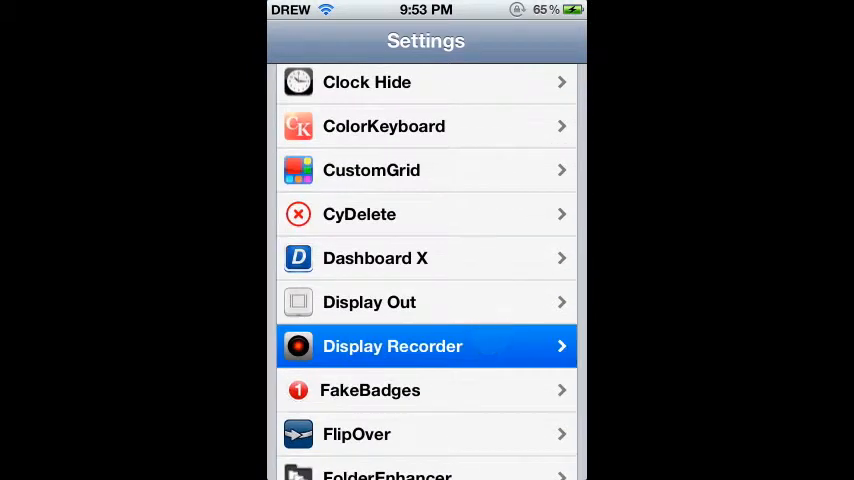
{"action": "left_click_drag", "start_coordinate": [525, 360], "coordinate": [560, 170]}
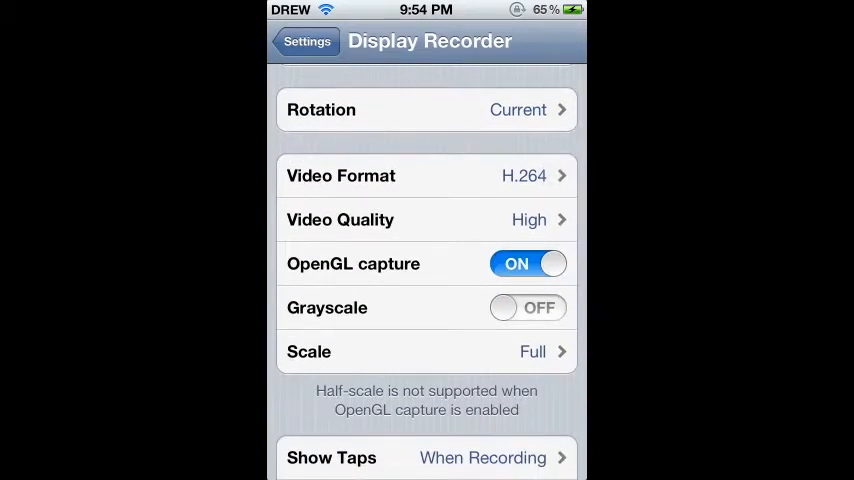
{"action": "left_click_drag", "start_coordinate": [505, 175], "coordinate": [560, 45]}
{"action": "left_click_drag", "start_coordinate": [480, 265], "coordinate": [500, 160]}
{"action": "left_click_drag", "start_coordinate": [520, 220], "coordinate": [520, 370]}
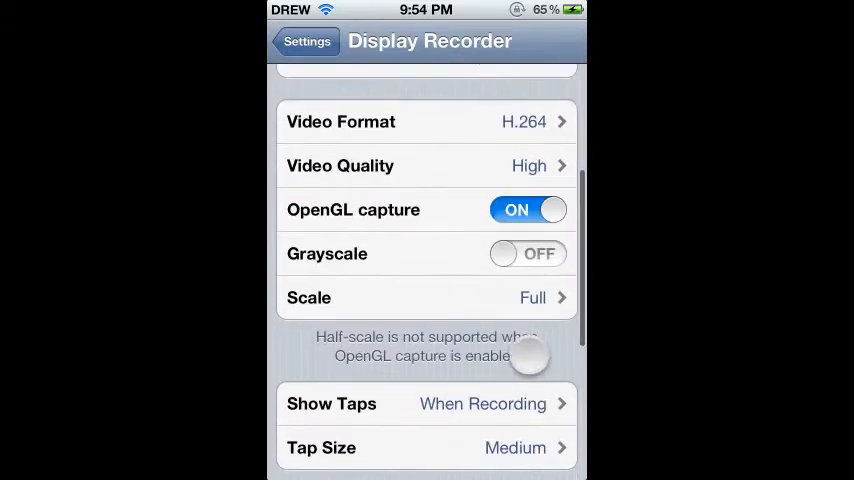
Review the Video Format and Video Quality options, keeping H.264/MOV and the current quality.
{"action": "left_click", "coordinate": [520, 122]}
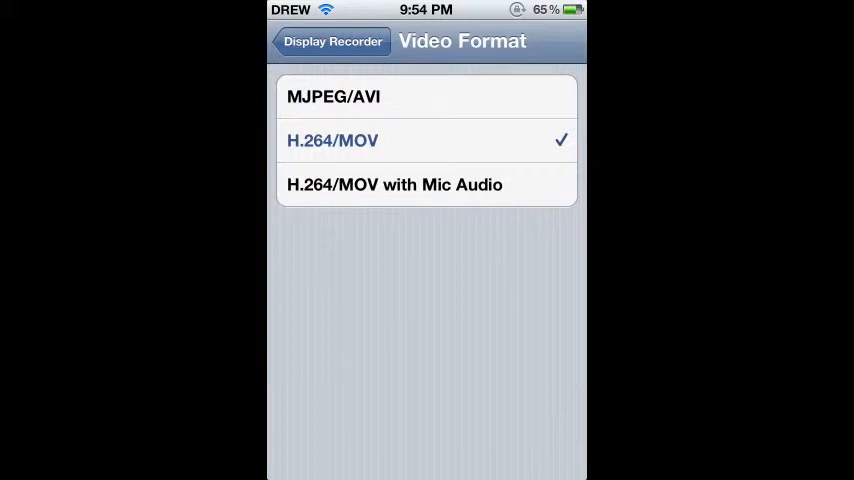
{"action": "left_click", "coordinate": [333, 41]}
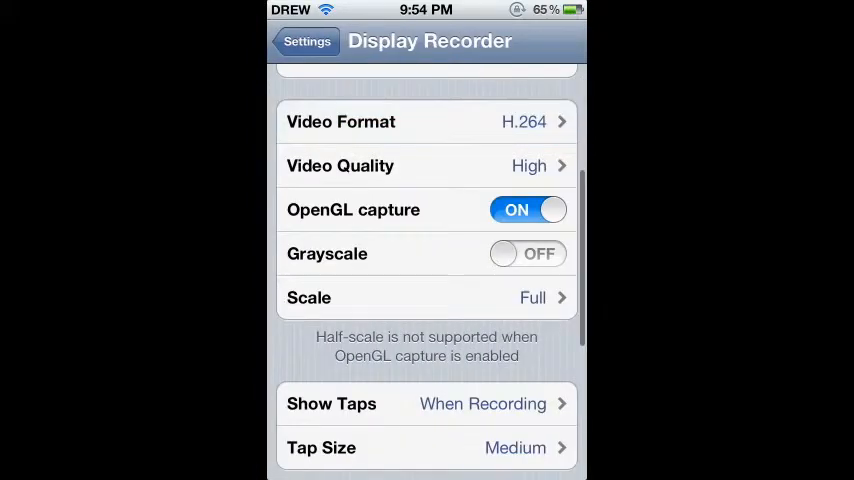
{"action": "left_click_drag", "start_coordinate": [548, 358], "coordinate": [548, 291]}
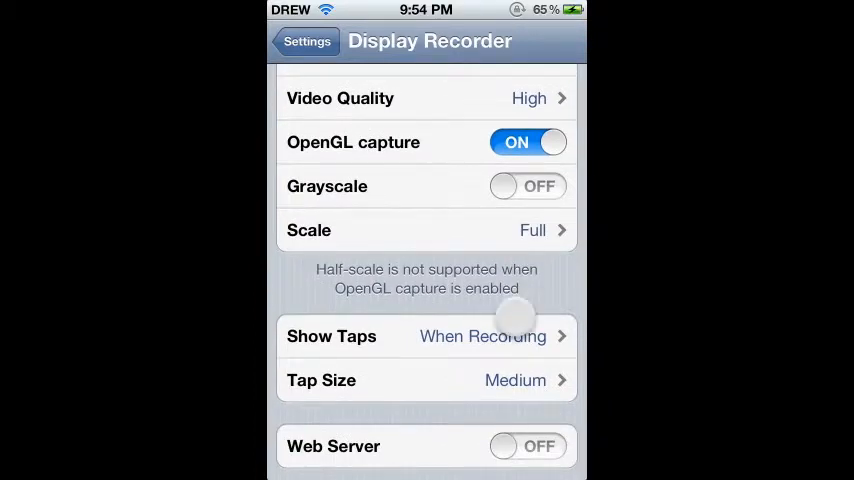
{"action": "left_click_drag", "start_coordinate": [530, 310], "coordinate": [530, 265]}
{"action": "left_click_drag", "start_coordinate": [528, 180], "coordinate": [528, 250]}
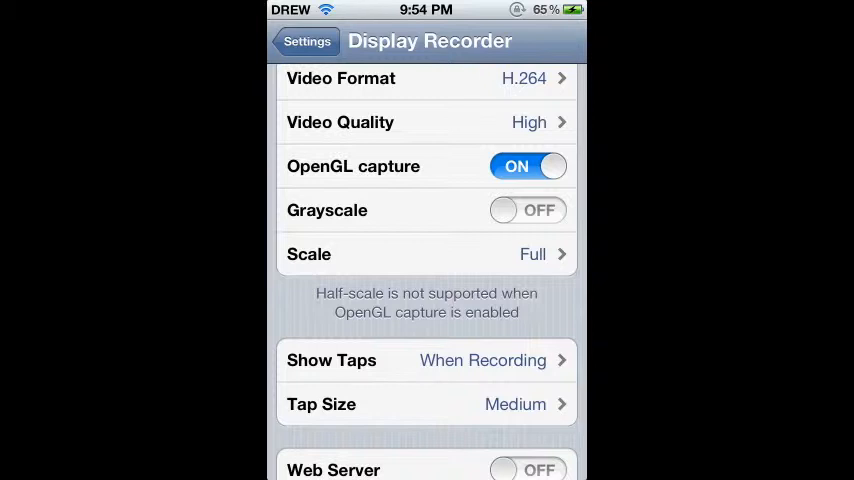
{"action": "left_click", "coordinate": [419, 121]}
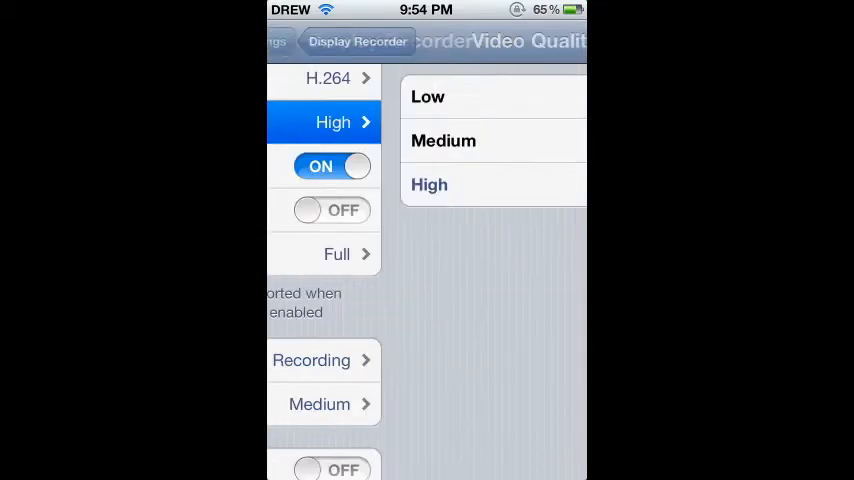
{"action": "mouse_move", "coordinate": [499, 380]}
{"action": "left_mouse_down"}
{"action": "mouse_move", "coordinate": [499, 340]}
{"action": "mouse_move", "coordinate": [437, 190]}
{"action": "mouse_move", "coordinate": [437, 300]}
{"action": "left_mouse_up"}
{"action": "left_click", "coordinate": [333, 41]}
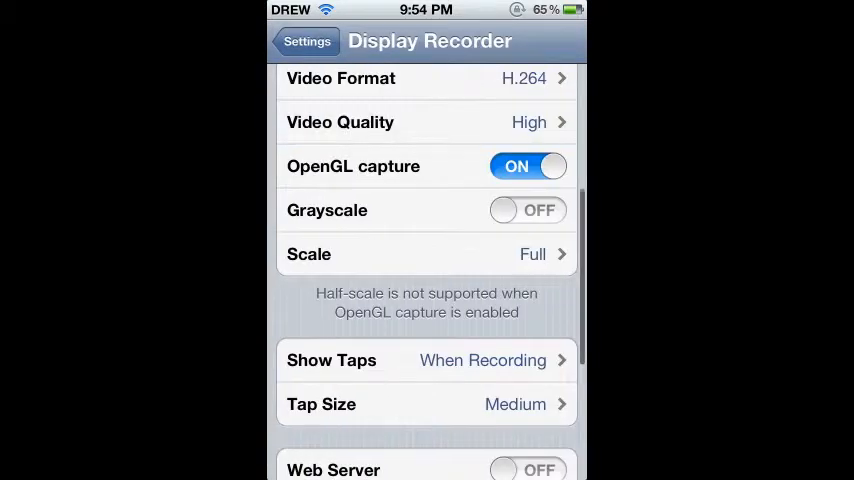
Review the Scale and Show Taps options, keeping Full and When Recording.
{"action": "left_click", "coordinate": [471, 258]}
{"action": "left_click", "coordinate": [349, 40]}
{"action": "left_click_drag", "start_coordinate": [509, 286], "coordinate": [509, 206]}
{"action": "left_click", "coordinate": [501, 278]}
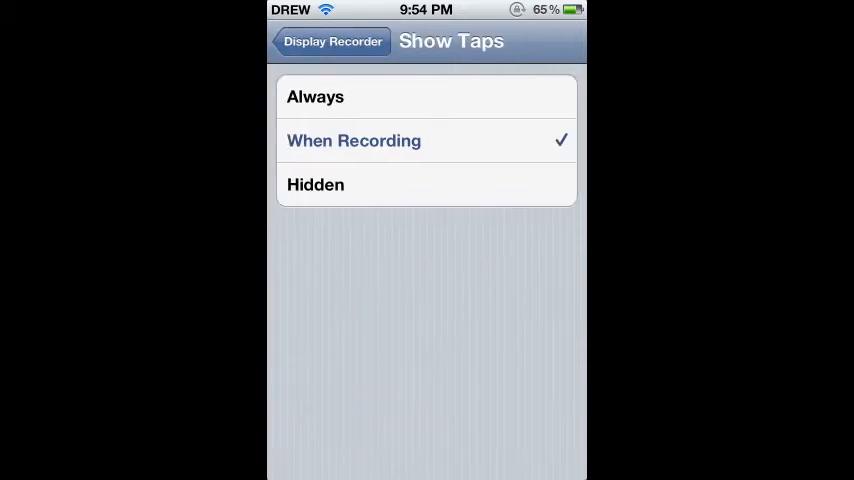
{"action": "left_click", "coordinate": [345, 41]}
In Tap Size try Small and Large, then settle on Medium.
{"action": "left_click", "coordinate": [448, 326]}
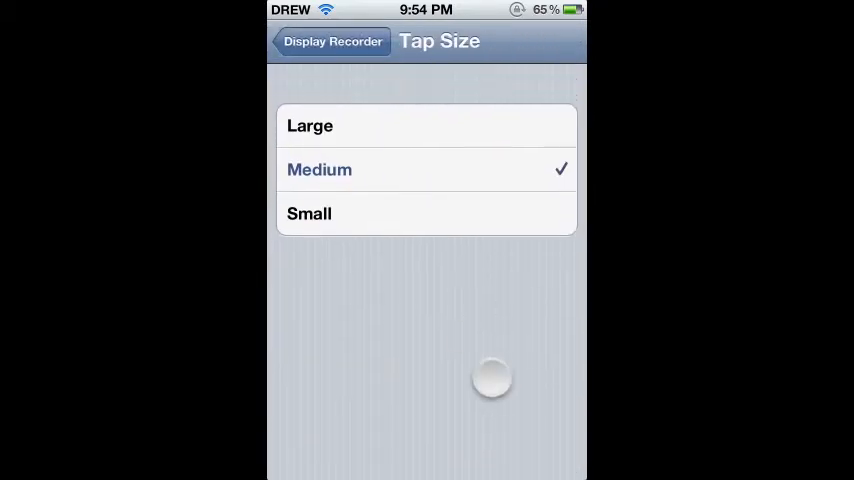
{"action": "left_click", "coordinate": [507, 184]}
{"action": "left_click_drag", "start_coordinate": [484, 300], "coordinate": [484, 328]}
{"action": "left_click", "coordinate": [426, 108]}
{"action": "left_click_drag", "start_coordinate": [456, 300], "coordinate": [456, 345]}
{"action": "left_click", "coordinate": [426, 140]}
{"action": "left_click", "coordinate": [333, 41]}
{"action": "left_click_drag", "start_coordinate": [426, 380], "coordinate": [426, 215]}
Browse Activation Methods (Double Tap, Hold, Hold Left checked), then back out to the main Settings tweak list.
{"action": "left_click", "coordinate": [503, 289]}
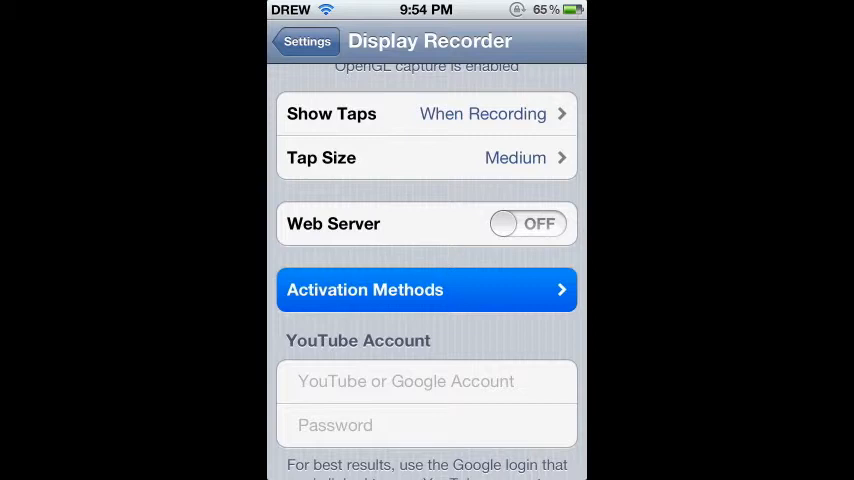
{"action": "left_click_drag", "start_coordinate": [426, 380], "coordinate": [426, 180]}
{"action": "left_click_drag", "start_coordinate": [500, 400], "coordinate": [500, 150]}
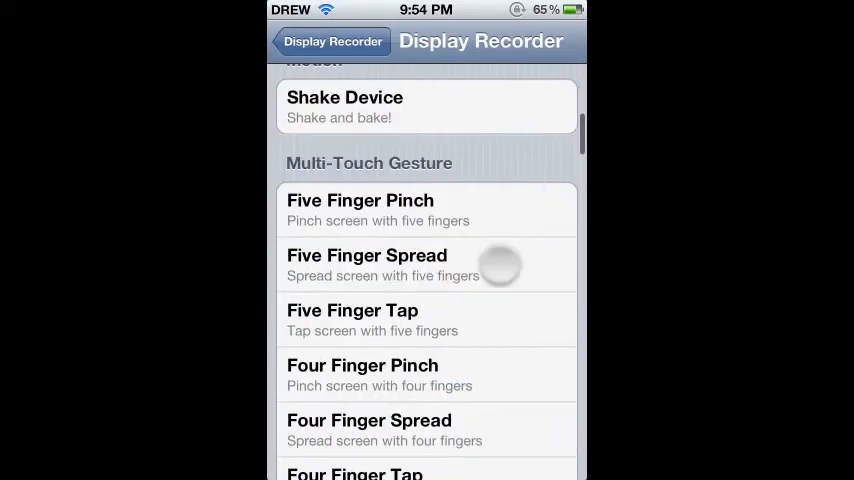
{"action": "mouse_move", "coordinate": [530, 420]}
{"action": "left_mouse_down"}
{"action": "mouse_move", "coordinate": [531, 228]}
{"action": "mouse_move", "coordinate": [531, 340]}
{"action": "left_mouse_up"}
{"action": "left_click_drag", "start_coordinate": [500, 150], "coordinate": [500, 420]}
{"action": "left_click_drag", "start_coordinate": [500, 200], "coordinate": [500, 350]}
{"action": "left_click_drag", "start_coordinate": [560, 400], "coordinate": [568, 90]}
{"action": "left_click_drag", "start_coordinate": [530, 400], "coordinate": [520, 185]}
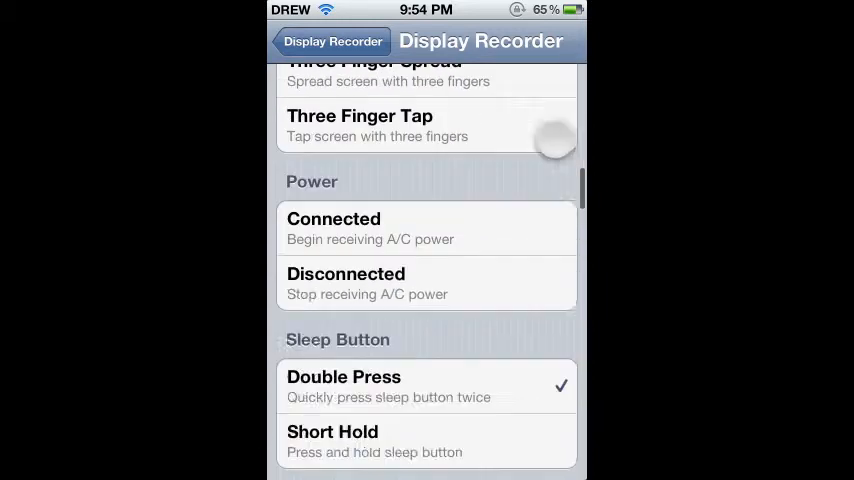
{"action": "left_click_drag", "start_coordinate": [500, 420], "coordinate": [500, 100]}
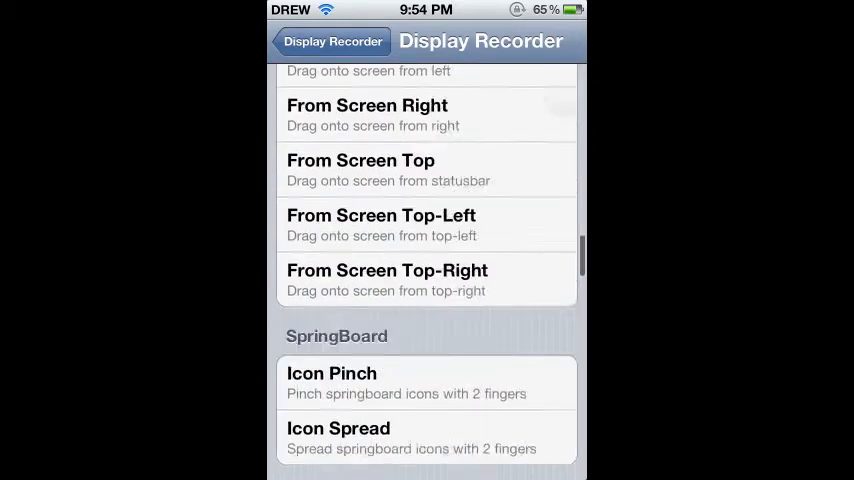
{"action": "left_click_drag", "start_coordinate": [540, 350], "coordinate": [540, 140]}
{"action": "left_click_drag", "start_coordinate": [500, 350], "coordinate": [500, 300]}
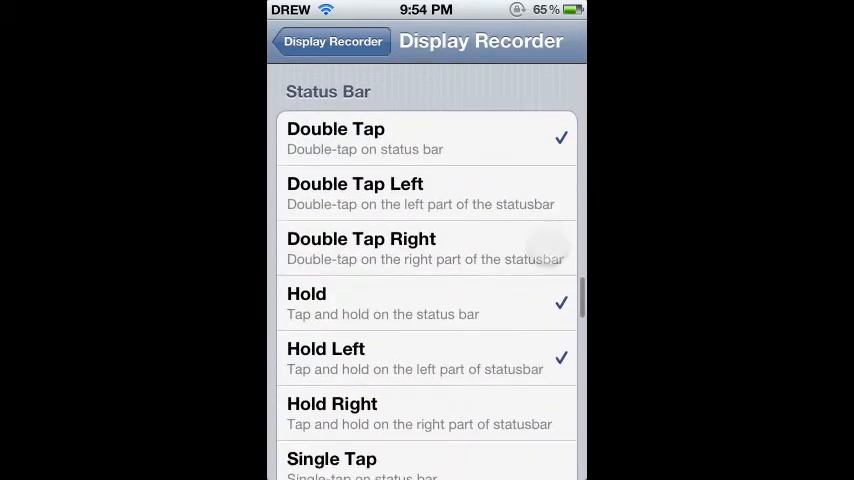
{"action": "left_click", "coordinate": [333, 41]}
{"action": "left_click", "coordinate": [307, 41]}
Bring up the app switcher and jump into the Display Recorder app to start recording.
{"action": "double_click", "coordinate": [427, 470]}
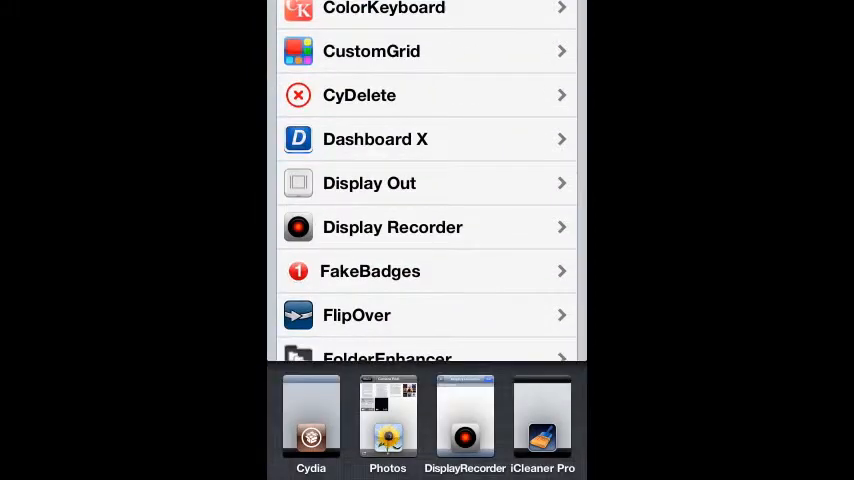
{"action": "left_click", "coordinate": [464, 430]}
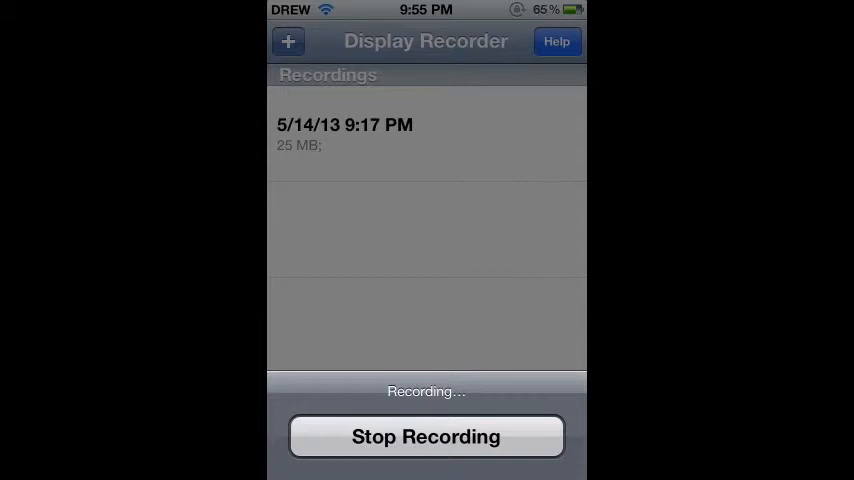
Return to Settings, check Display Recorder's Video Format keeps H.264/MOV, and back out.
{"action": "left_click", "coordinate": [307, 440]}
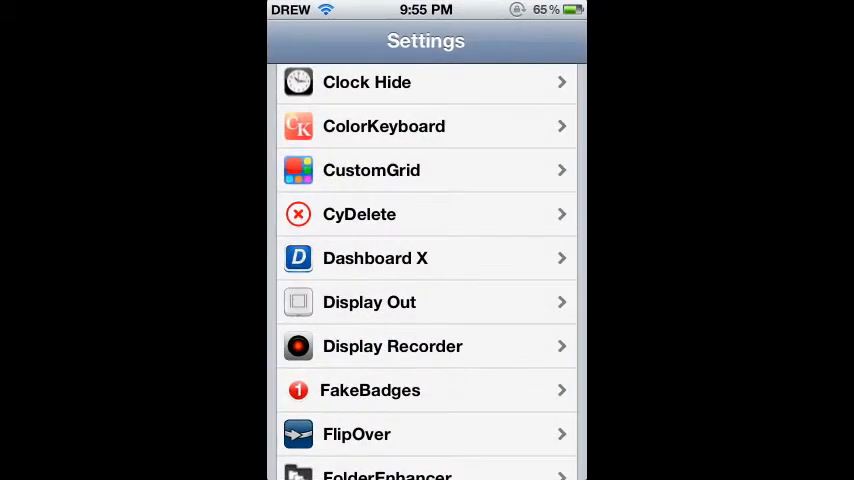
{"action": "scroll", "coordinate": [528, 253], "scroll_direction": "down", "scroll_amount": 1}
{"action": "left_click", "coordinate": [490, 299]}
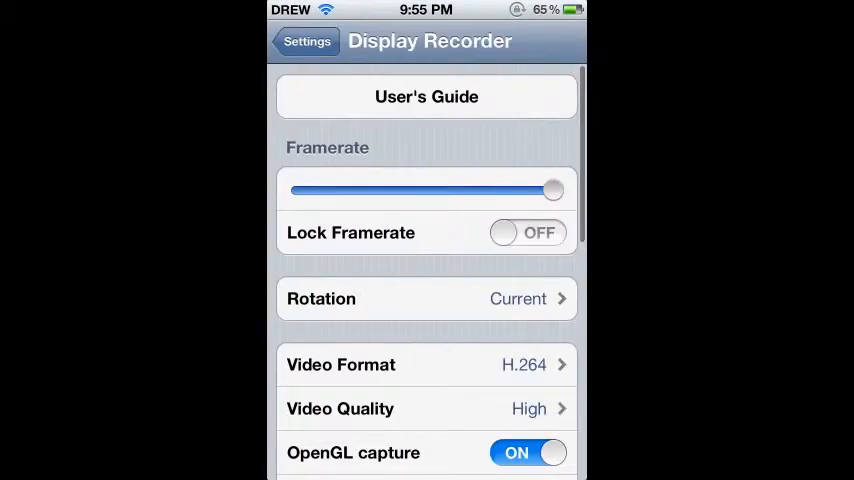
{"action": "left_click", "coordinate": [429, 364]}
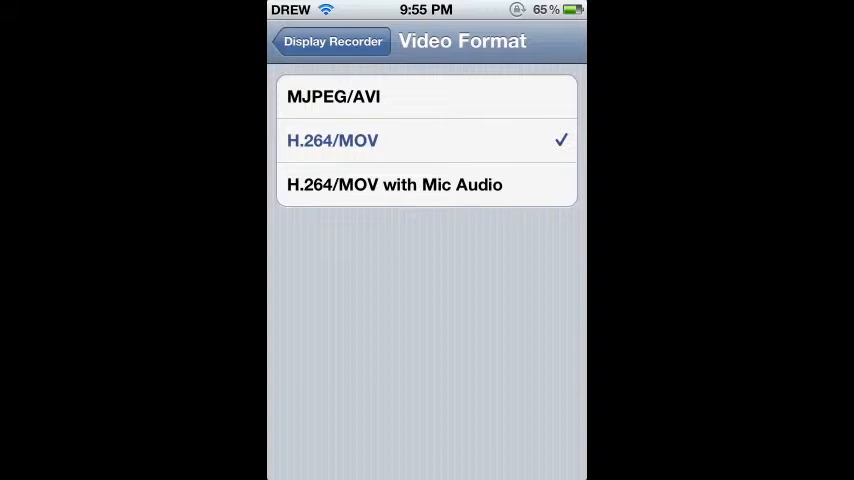
{"action": "mouse_move", "coordinate": [470, 350]}
{"action": "left_mouse_down"}
{"action": "mouse_move", "coordinate": [508, 110]}
{"action": "mouse_move", "coordinate": [508, 170]}
{"action": "left_mouse_up"}
{"action": "left_click", "coordinate": [333, 41]}
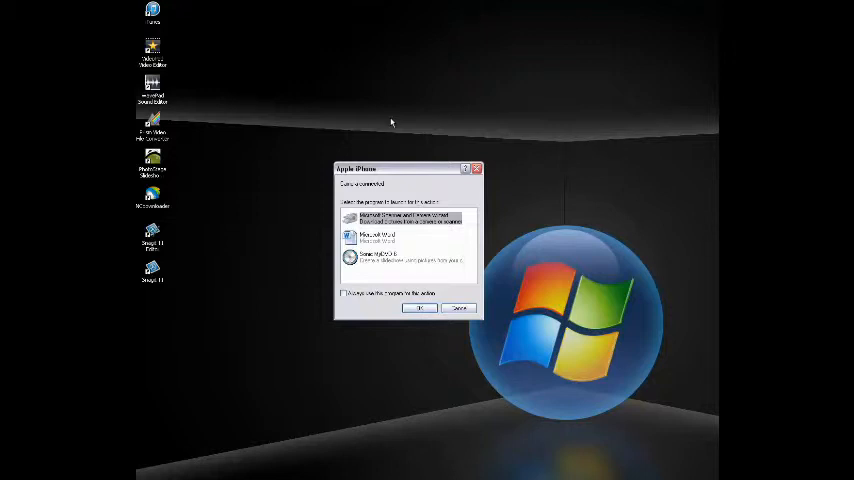
From the iPhone AutoPlay dialog start the Scanner and Camera Wizard and clear the picture selection.
{"action": "mouse_move", "coordinate": [365, 170]}
{"action": "left_mouse_down"}
{"action": "mouse_move", "coordinate": [343, 172]}
{"action": "mouse_move", "coordinate": [403, 170]}
{"action": "left_mouse_up"}
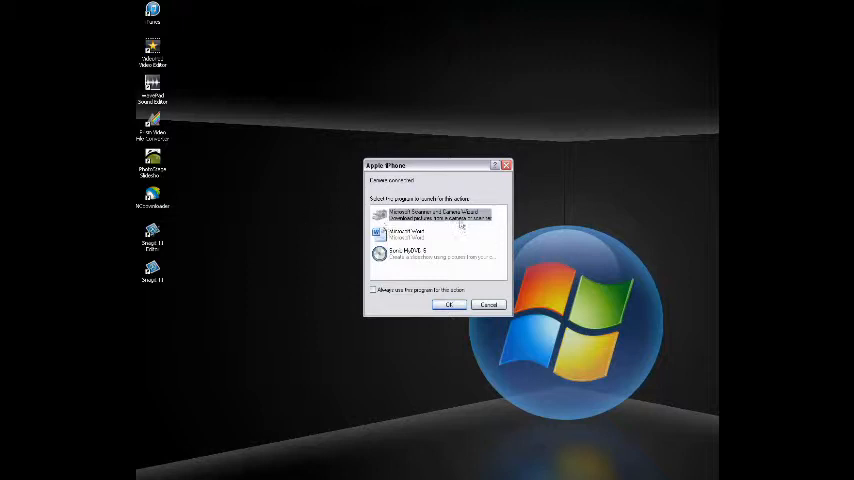
{"action": "left_click", "coordinate": [449, 304]}
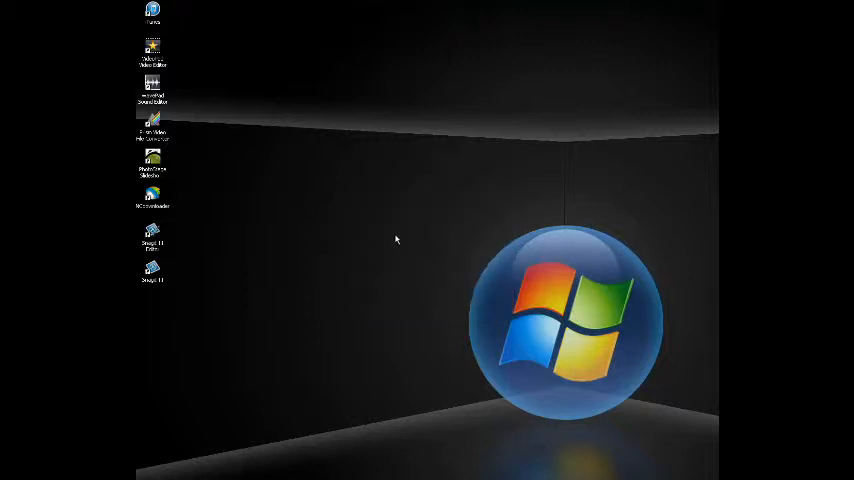
{"action": "key", "text": "Return"}
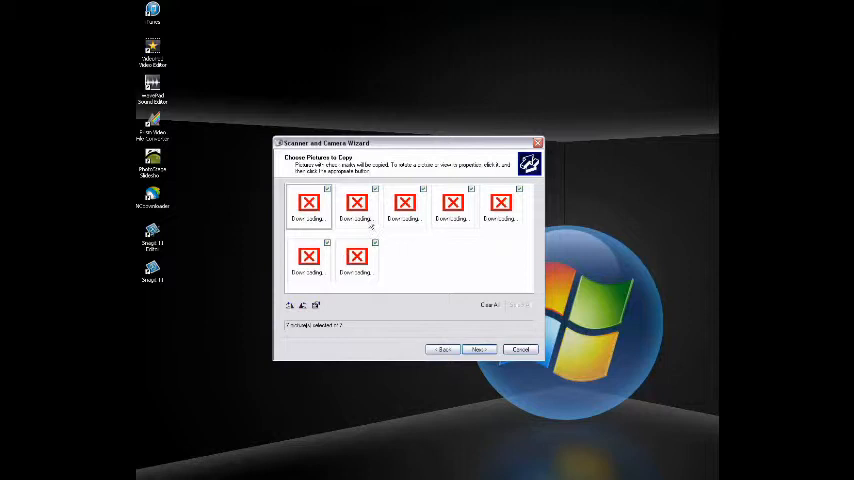
{"action": "left_click", "coordinate": [483, 304]}
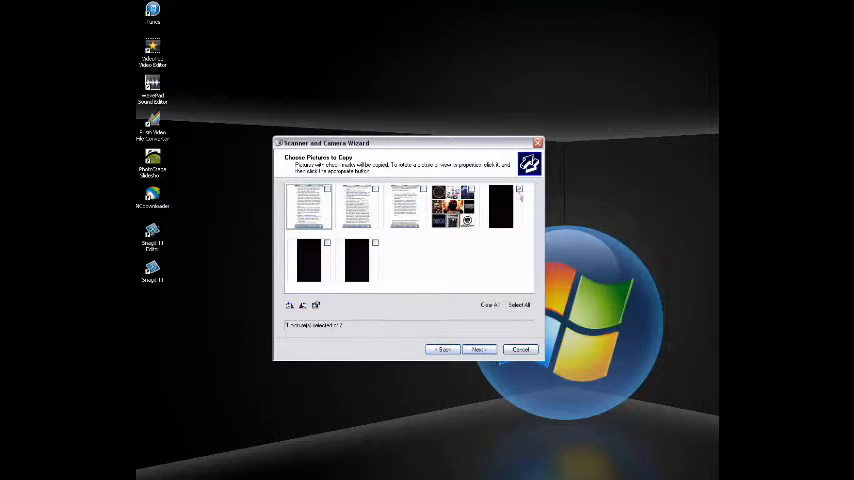
Tick one recording to copy, advance to the destination step, then cancel the wizard.
{"action": "left_click", "coordinate": [519, 190]}
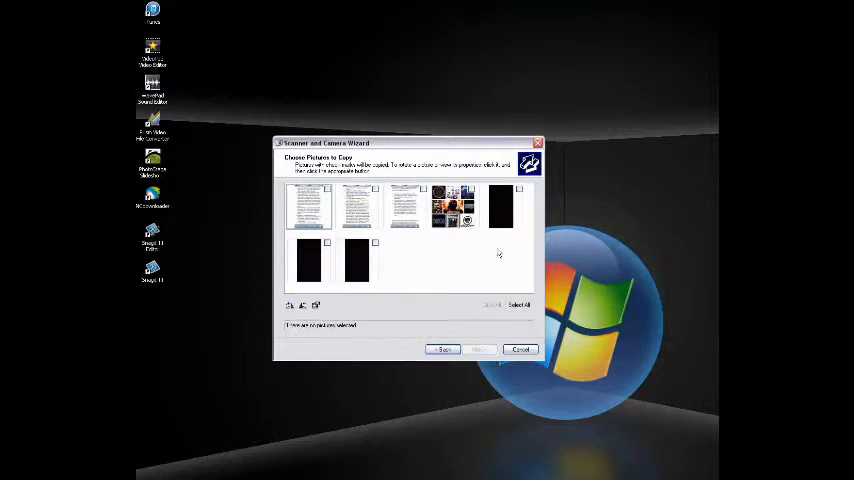
{"action": "left_click", "coordinate": [326, 244]}
{"action": "left_click", "coordinate": [480, 349]}
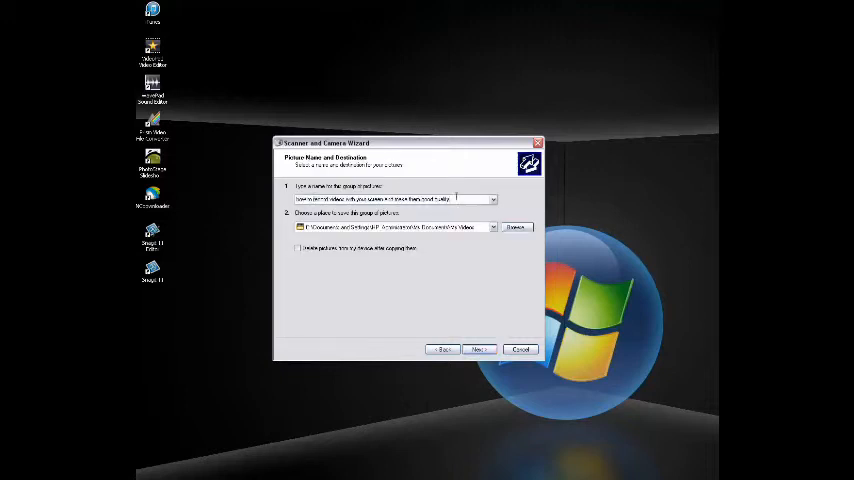
{"action": "left_click", "coordinate": [520, 349]}
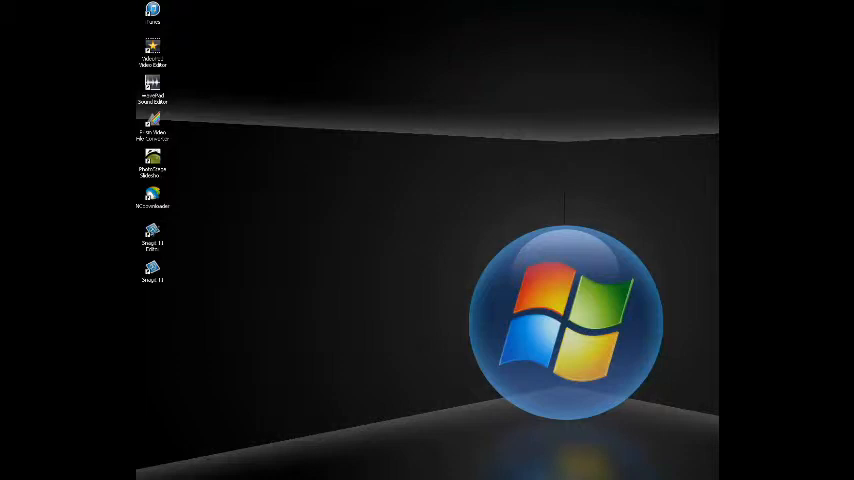
{"action": "scroll", "coordinate": [584, 275], "scroll_direction": "down", "scroll_amount": 2}
{"action": "scroll", "coordinate": [584, 275], "scroll_direction": "down", "scroll_amount": 2}
{"action": "scroll", "coordinate": [584, 275], "scroll_direction": "down", "scroll_amount": 2}
{"action": "scroll", "coordinate": [584, 275], "scroll_direction": "up", "scroll_amount": 3}
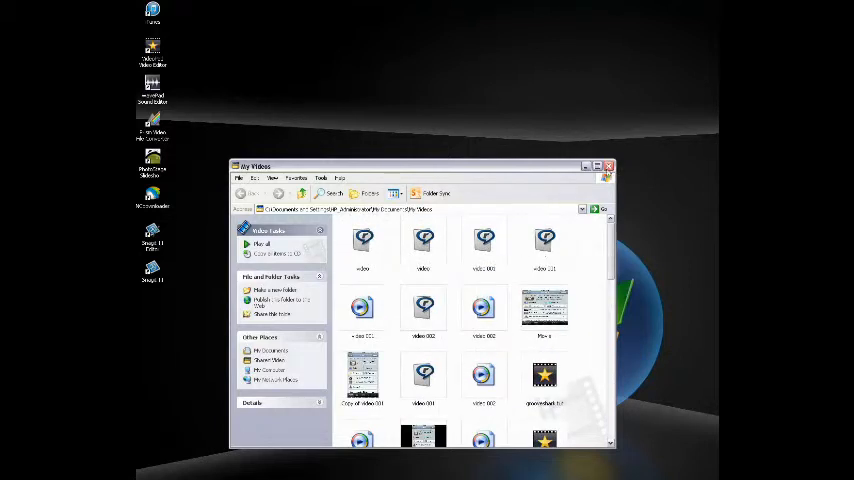
Close the My Videos folder window.
{"action": "left_click", "coordinate": [608, 166]}
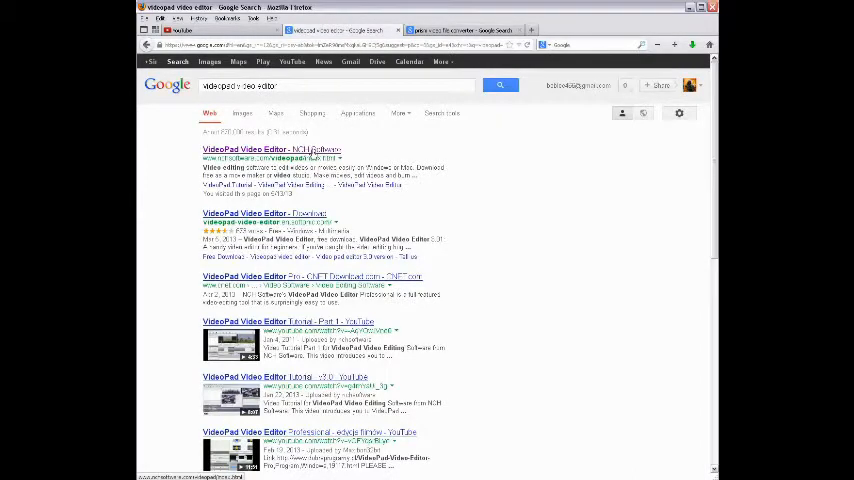
Open the 'VideoPad Video Editor - NCH Software' Google result.
{"action": "left_click", "coordinate": [308, 152]}
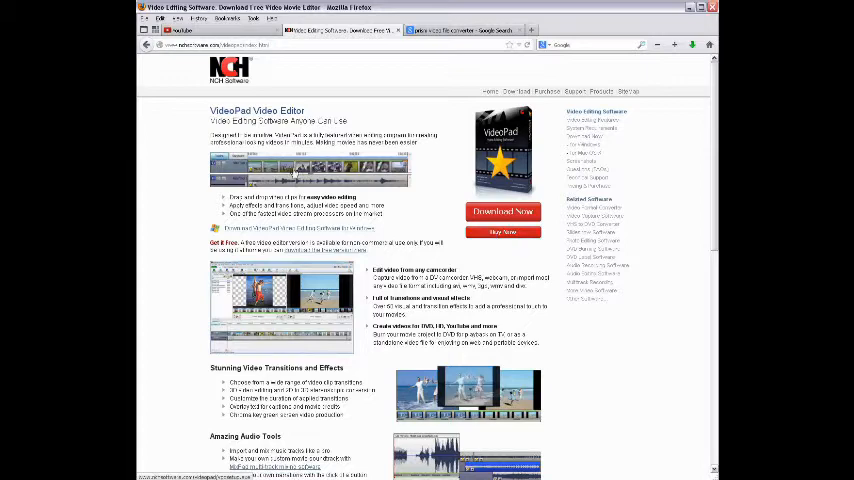
{"action": "scroll", "coordinate": [434, 220], "scroll_direction": "down", "scroll_amount": 3}
{"action": "scroll", "coordinate": [434, 220], "scroll_direction": "down", "scroll_amount": 3}
{"action": "scroll", "coordinate": [434, 220], "scroll_direction": "up", "scroll_amount": 4}
{"action": "scroll", "coordinate": [434, 220], "scroll_direction": "up", "scroll_amount": 2}
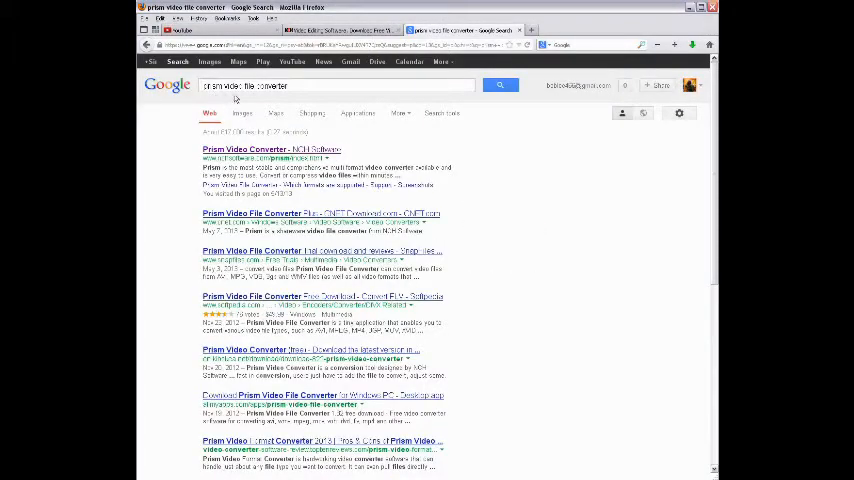
View NCH's Prism Video Converter page, return to the VideoPad tab, then minimize Firefox to the desktop.
{"action": "left_click", "coordinate": [298, 149]}
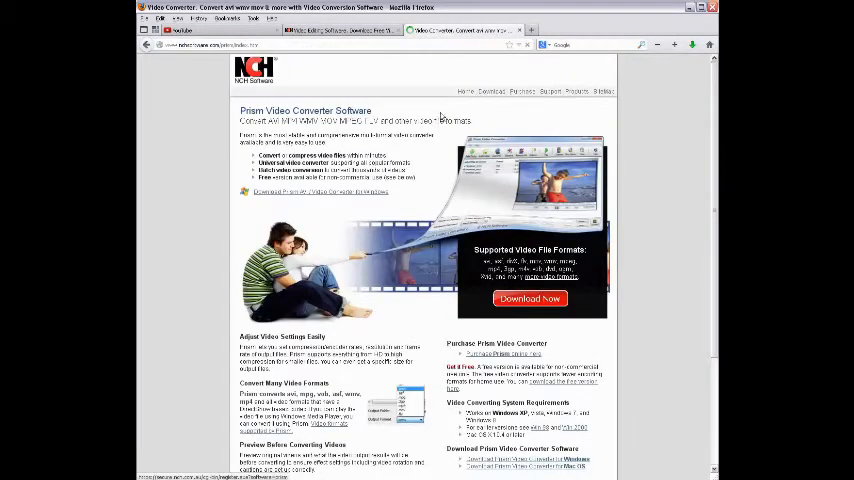
{"action": "scroll", "coordinate": [504, 313], "scroll_direction": "down", "scroll_amount": 8}
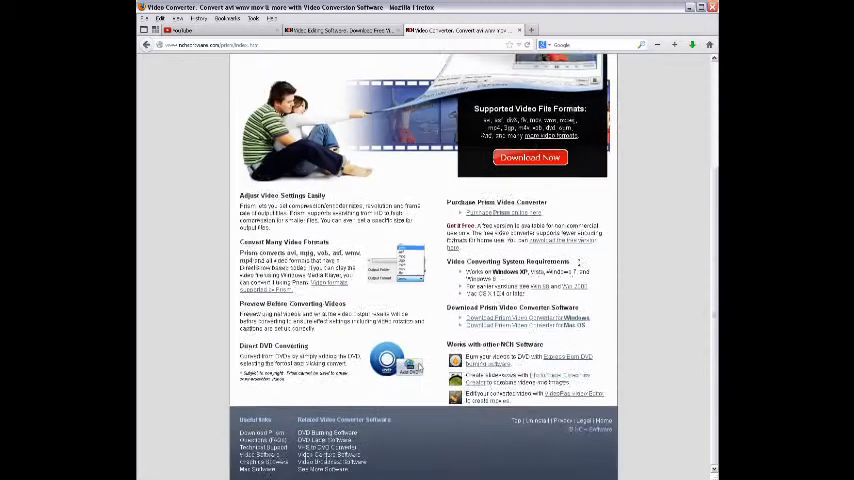
{"action": "scroll", "coordinate": [504, 313], "scroll_direction": "up", "scroll_amount": 8}
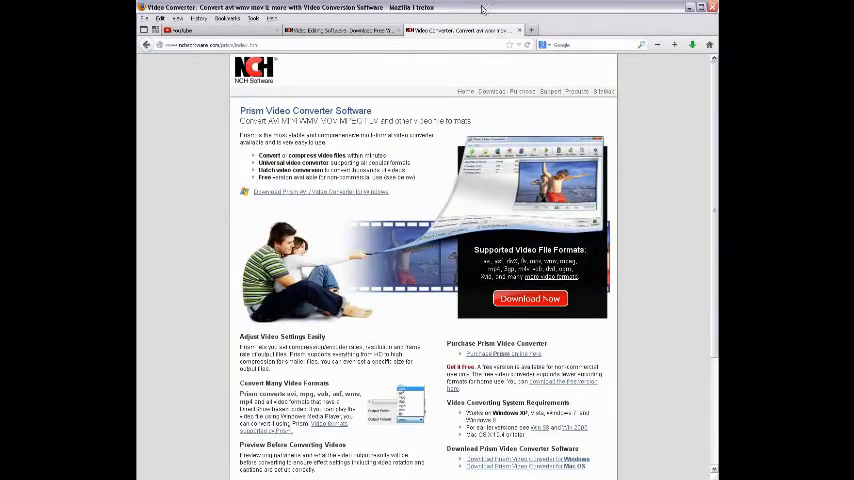
{"action": "left_click", "coordinate": [330, 30]}
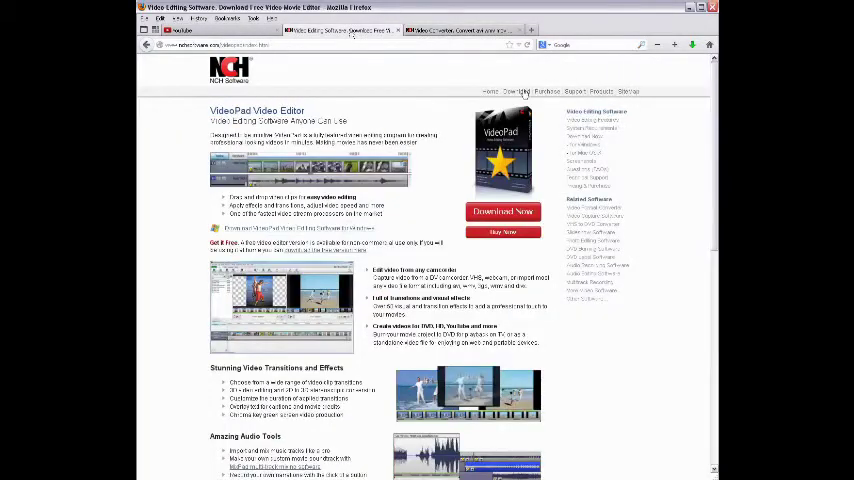
{"action": "left_click", "coordinate": [690, 8]}
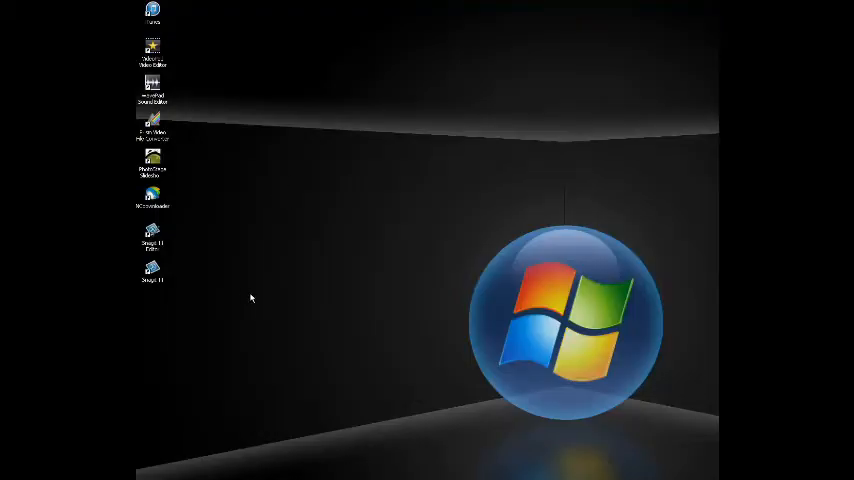
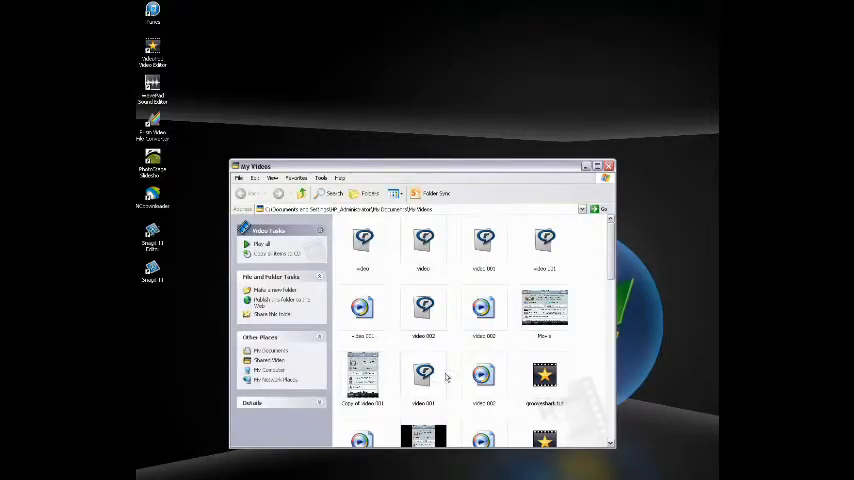
{"action": "scroll", "coordinate": [480, 330], "scroll_direction": "down", "scroll_amount": 3}
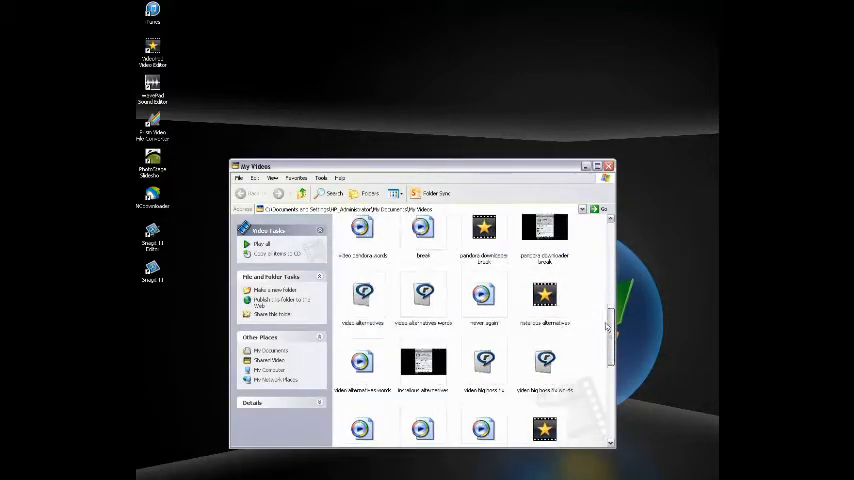
{"action": "scroll", "coordinate": [480, 330], "scroll_direction": "down", "scroll_amount": 3}
{"action": "scroll", "coordinate": [450, 360], "scroll_direction": "down", "scroll_amount": 3}
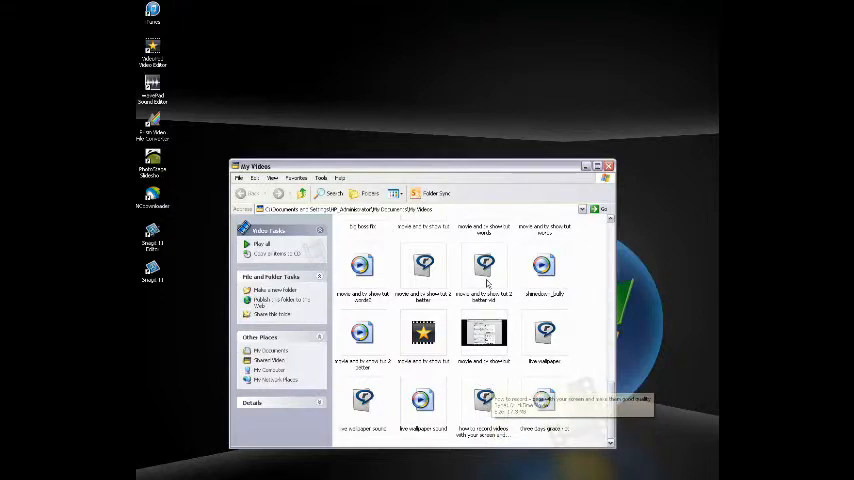
Close the My Videos folder window, leaving the desktop.
{"action": "left_click", "coordinate": [609, 165]}
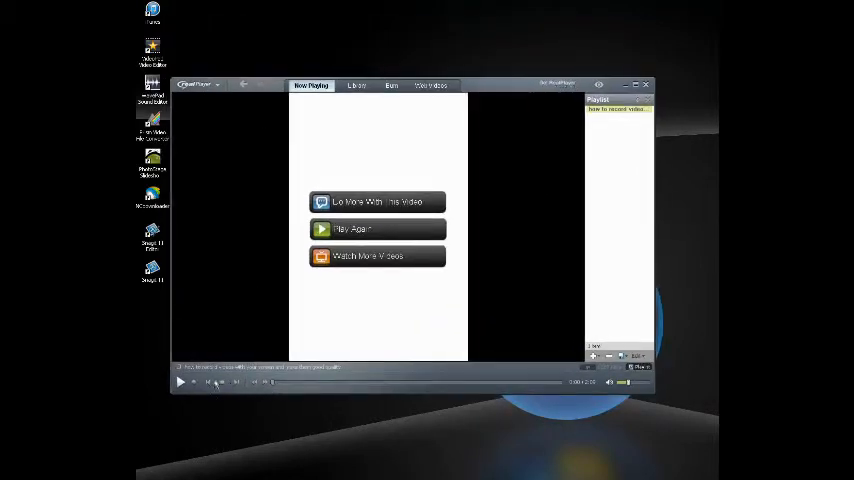
Replay the screen-recording clip from the start, then minimize RealPlayer.
{"action": "left_click", "coordinate": [183, 384]}
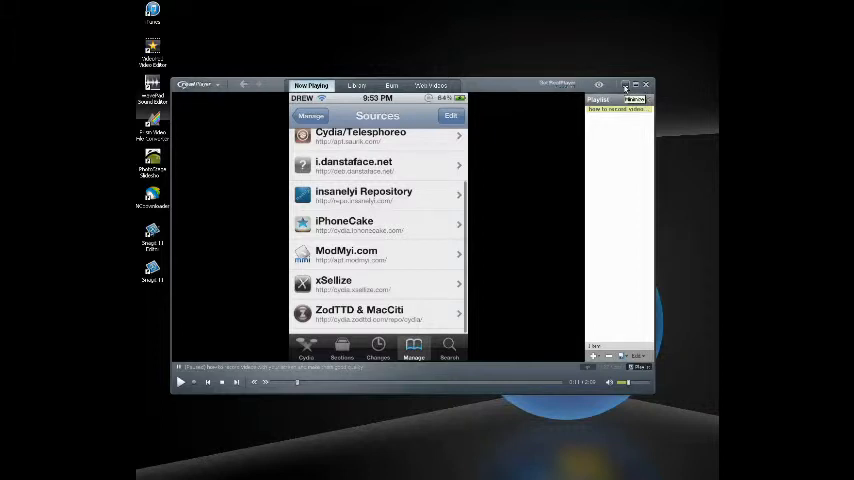
{"action": "left_click", "coordinate": [625, 88]}
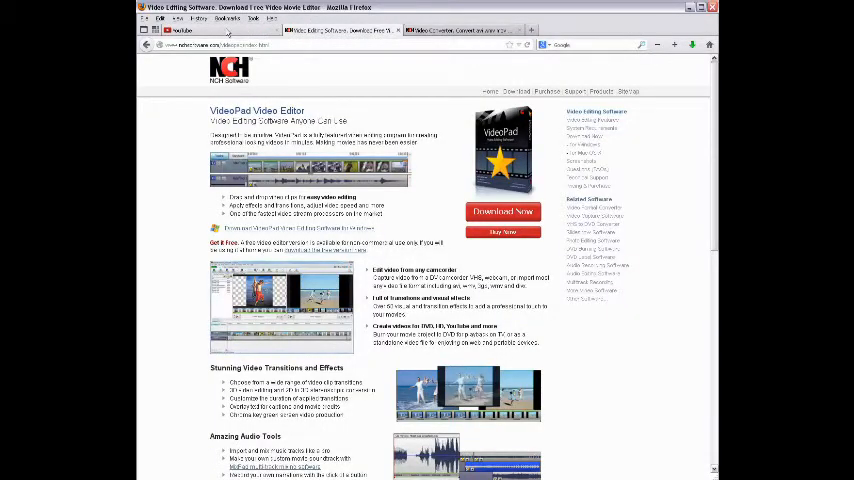
Switch to the YouTube tab and go to its video upload page.
{"action": "left_click", "coordinate": [183, 30]}
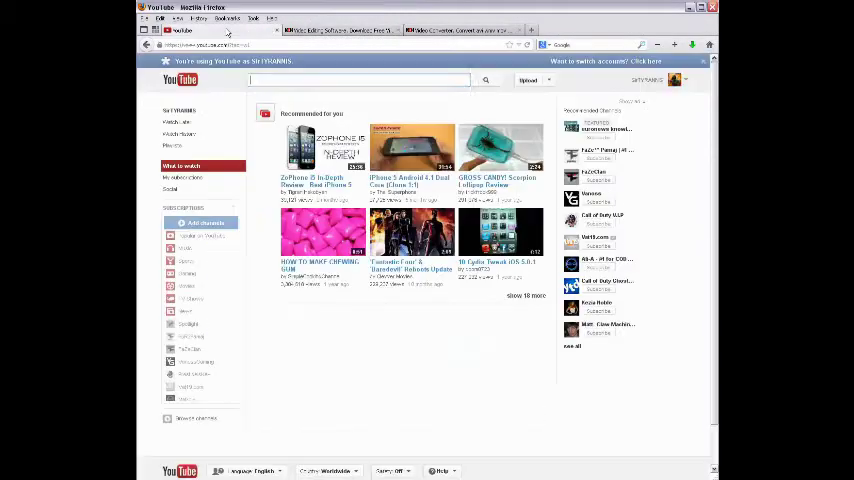
{"action": "left_click", "coordinate": [527, 80]}
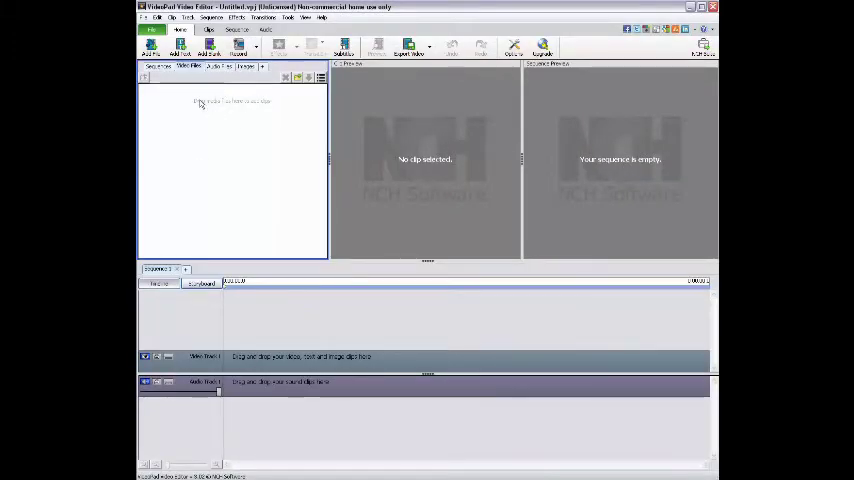
Add the live wallpaper video file to the project's Video Files bin.
{"action": "right_click", "coordinate": [199, 103]}
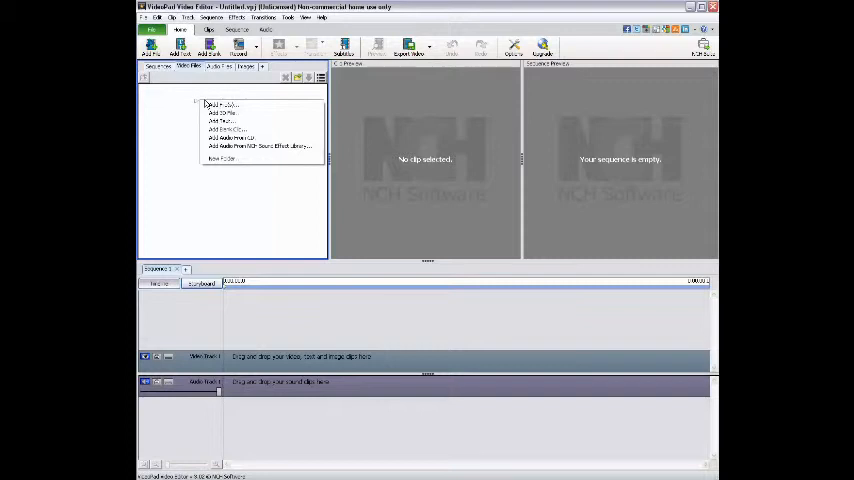
{"action": "left_click", "coordinate": [155, 103]}
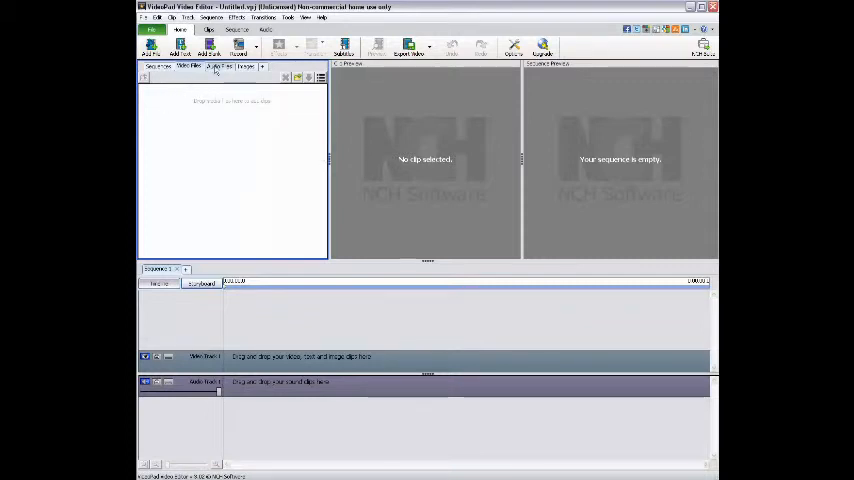
{"action": "right_click", "coordinate": [153, 86]}
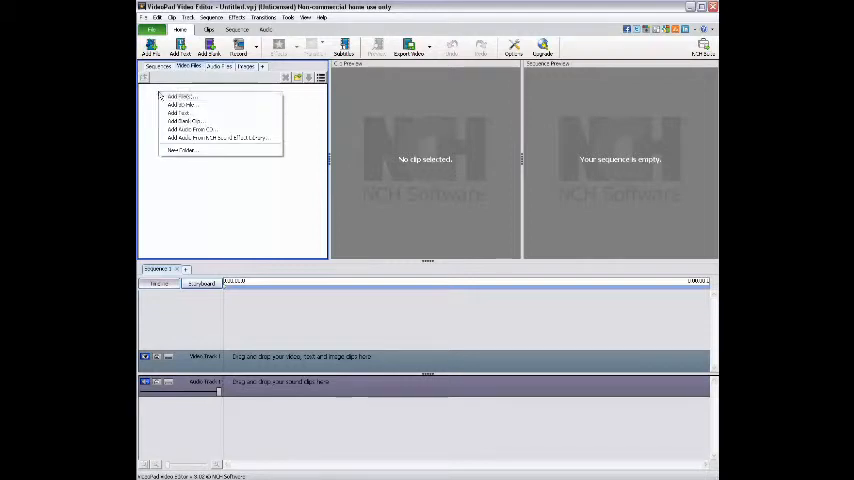
{"action": "left_click", "coordinate": [178, 92]}
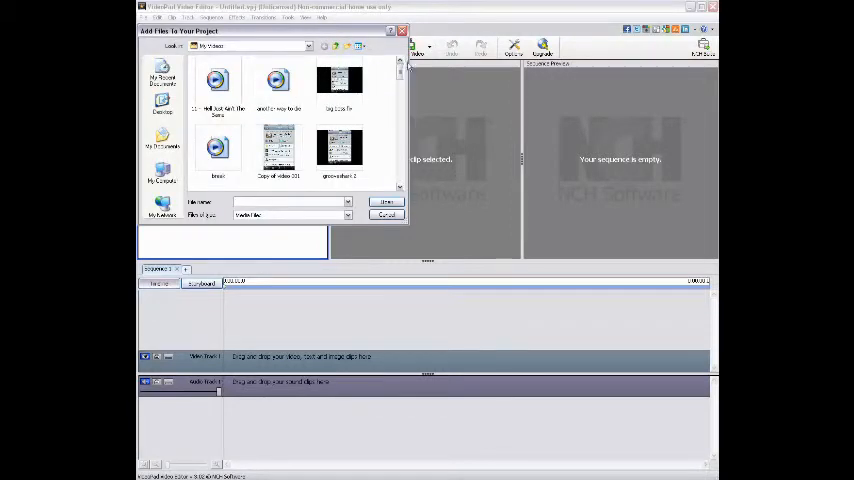
{"action": "mouse_move", "coordinate": [399, 70]}
{"action": "left_mouse_down"}
{"action": "mouse_move", "coordinate": [398, 181]}
{"action": "mouse_move", "coordinate": [400, 95]}
{"action": "left_mouse_up"}
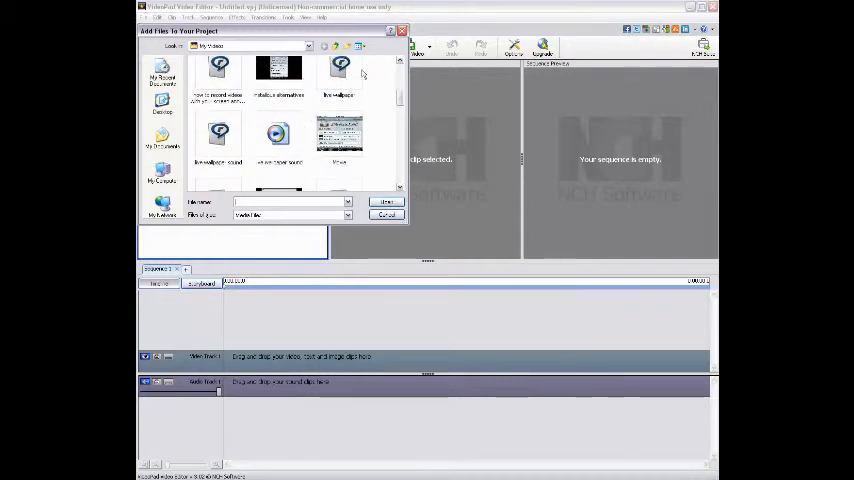
{"action": "left_click", "coordinate": [340, 68]}
{"action": "left_click", "coordinate": [385, 202]}
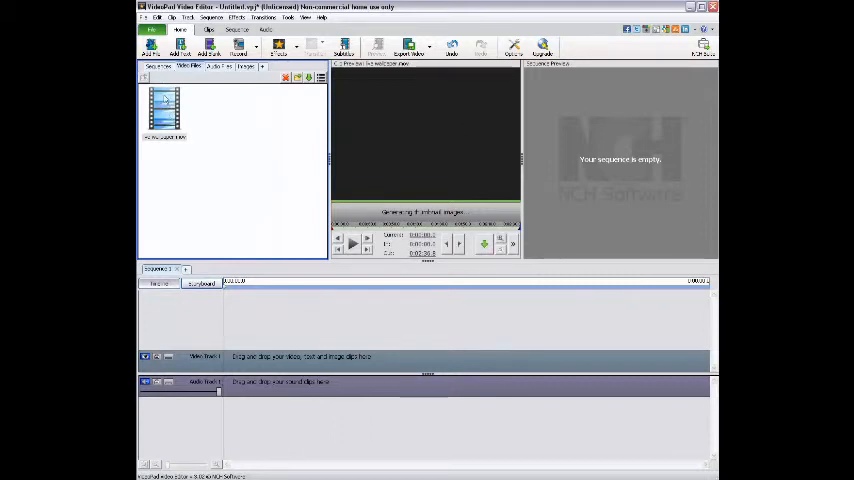
Drag the live wallpaper clip from the bin onto Video Track 1.
{"action": "left_click_drag", "start_coordinate": [166, 108], "coordinate": [245, 358]}
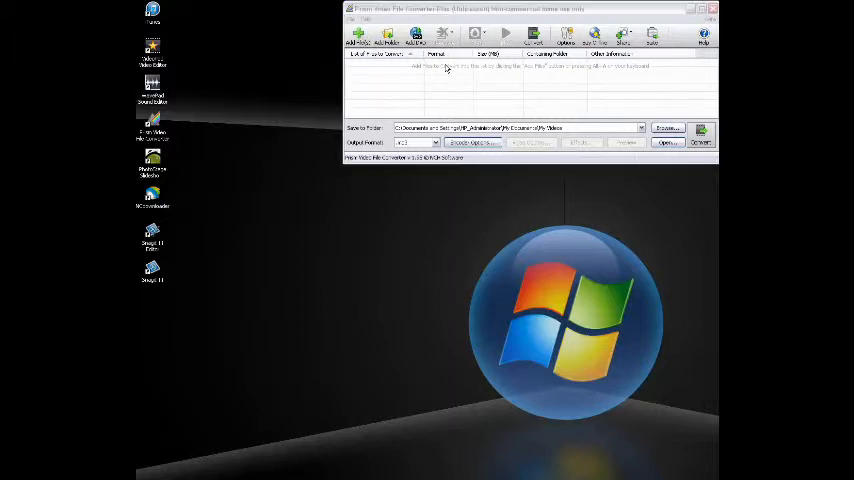
Add the live wallpaper sound file to Prism's list and choose the last output format.
{"action": "left_click", "coordinate": [565, 86]}
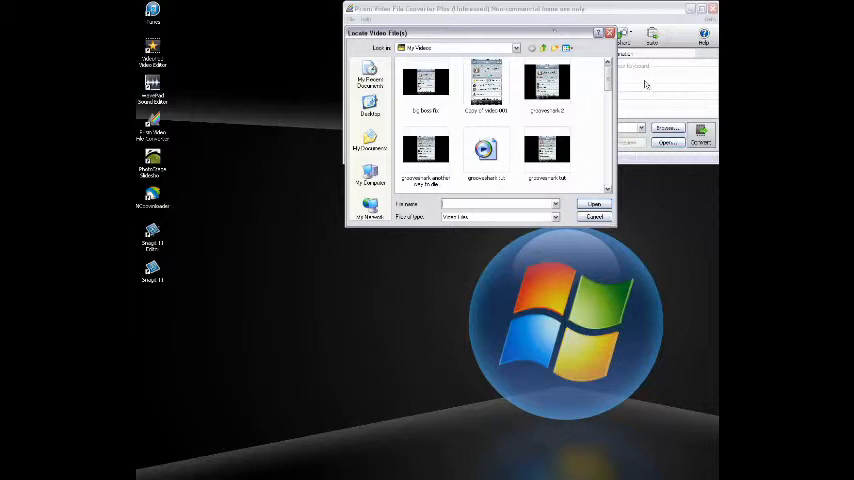
{"action": "left_click_drag", "start_coordinate": [609, 82], "coordinate": [609, 108]}
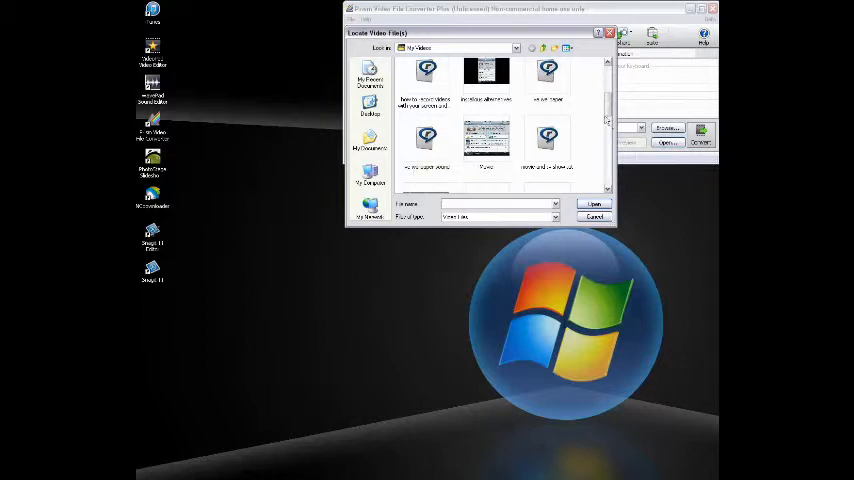
{"action": "scroll", "coordinate": [500, 120], "scroll_direction": "up", "scroll_amount": 1}
{"action": "left_click", "coordinate": [427, 105]}
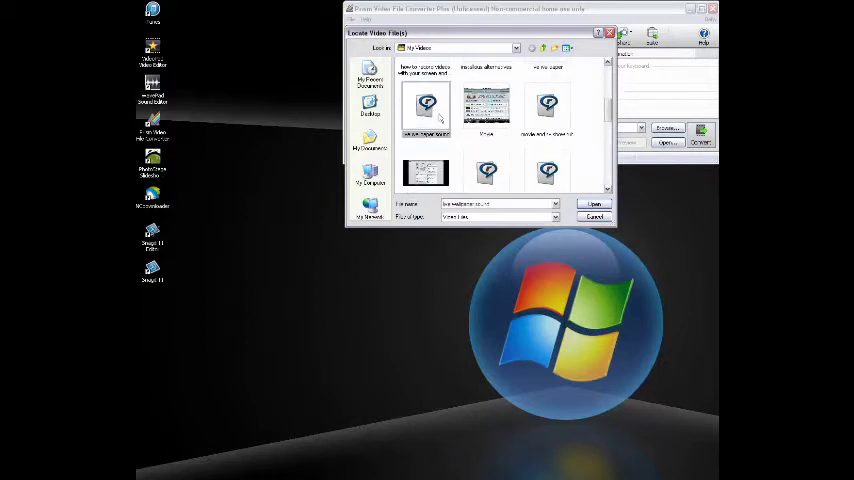
{"action": "left_click", "coordinate": [596, 204]}
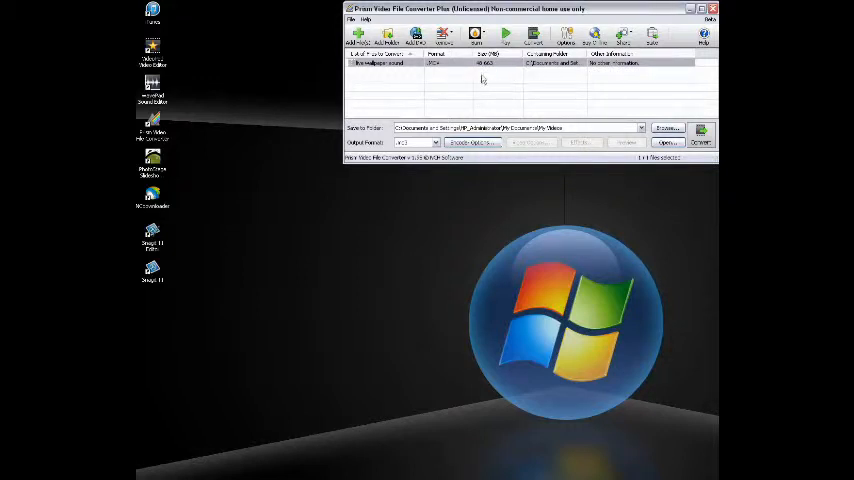
{"action": "left_click", "coordinate": [435, 143]}
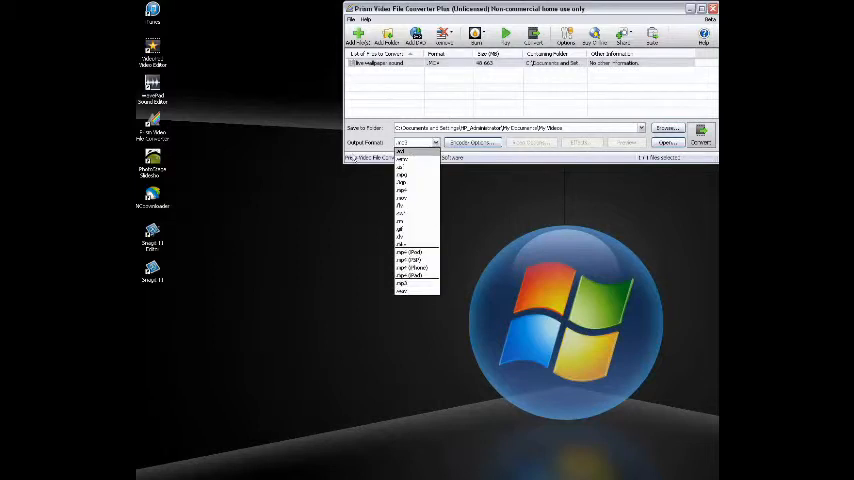
{"action": "left_click", "coordinate": [418, 289]}
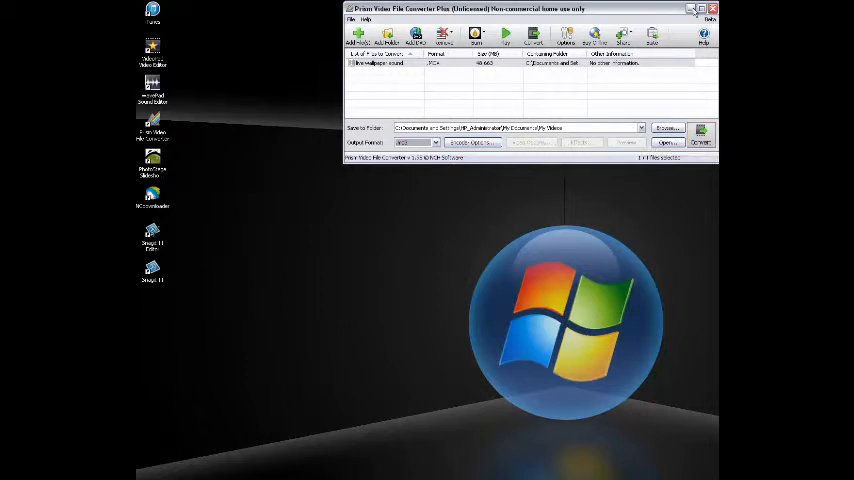
Return to VideoPad and add the live wallpaper sound mp3 to the Audio Files bin.
{"action": "left_click", "coordinate": [693, 9]}
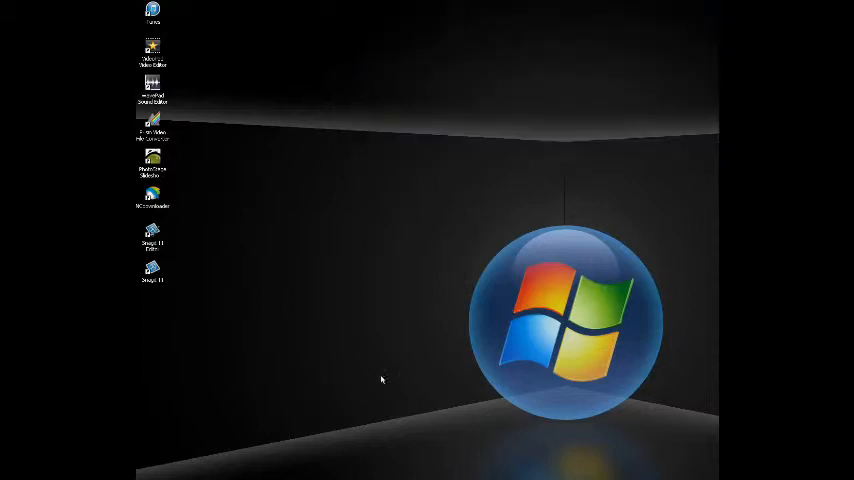
{"action": "key", "text": "alt+Tab"}
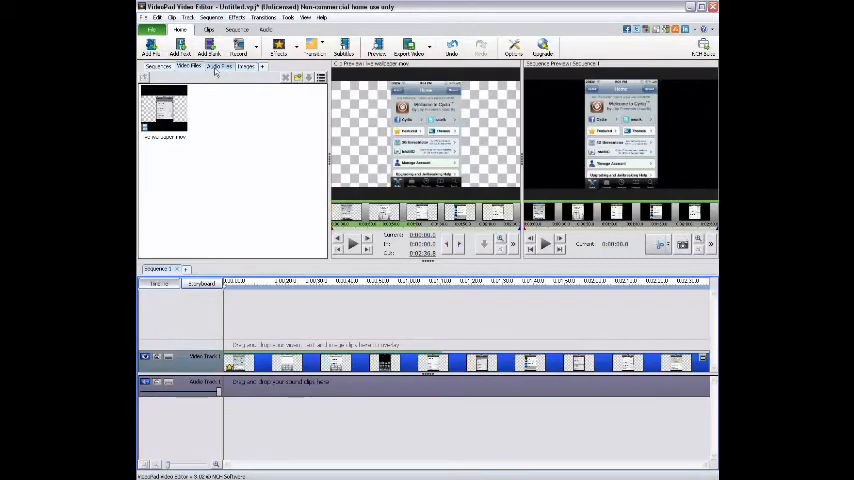
{"action": "left_click", "coordinate": [215, 70]}
{"action": "right_click", "coordinate": [185, 128]}
{"action": "left_click", "coordinate": [228, 137]}
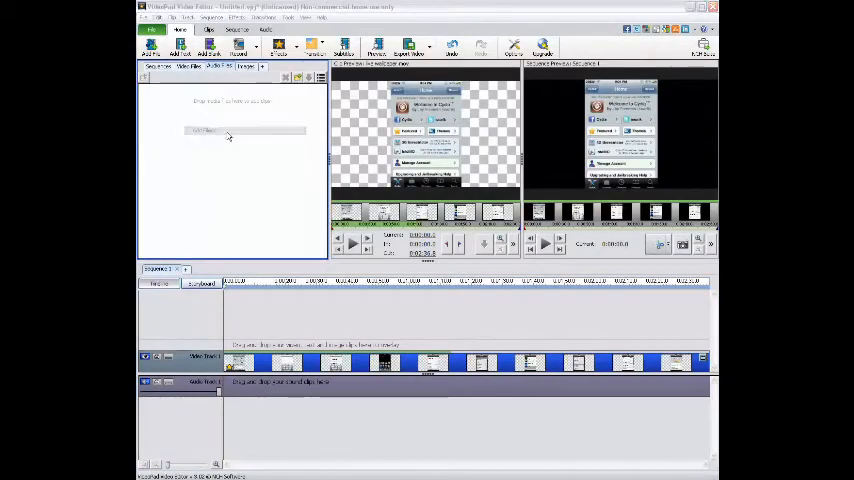
{"action": "scroll", "coordinate": [270, 120], "scroll_direction": "down", "scroll_amount": 2}
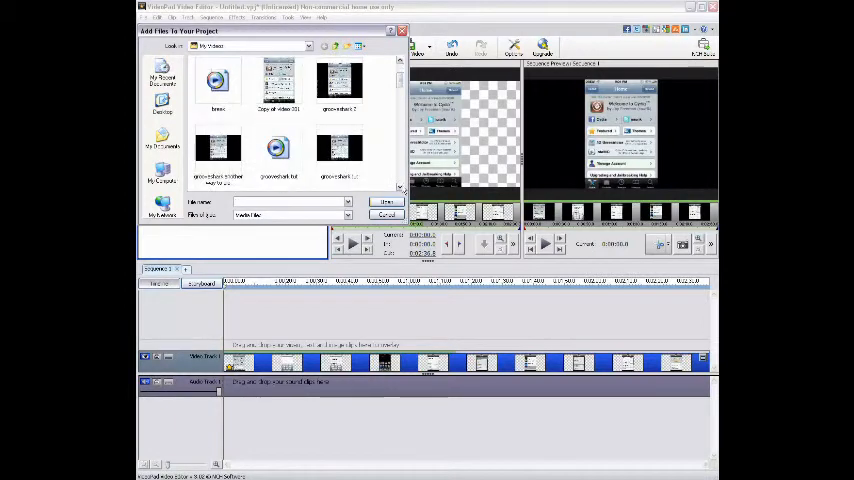
{"action": "scroll", "coordinate": [270, 120], "scroll_direction": "down", "scroll_amount": 2}
{"action": "scroll", "coordinate": [270, 120], "scroll_direction": "down", "scroll_amount": 1}
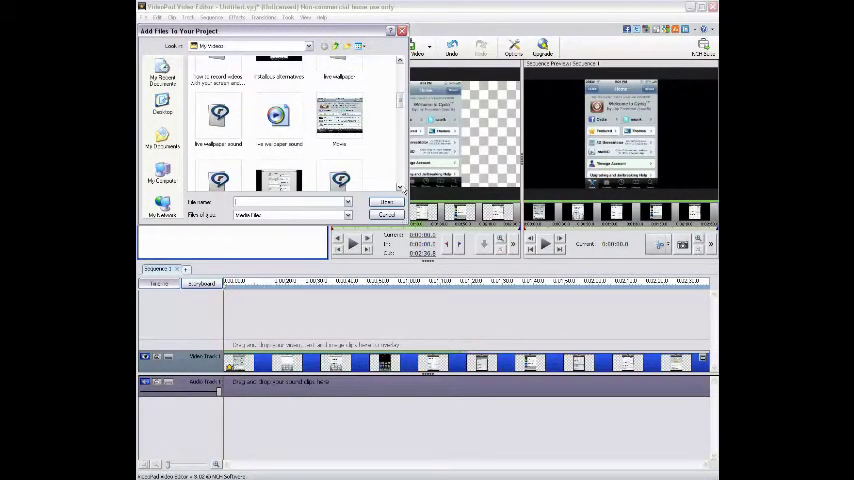
{"action": "left_click", "coordinate": [280, 118]}
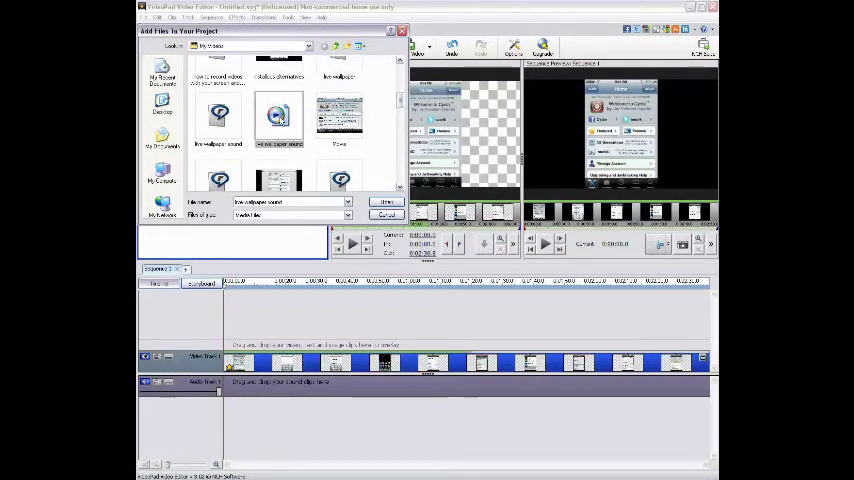
{"action": "left_click", "coordinate": [388, 203]}
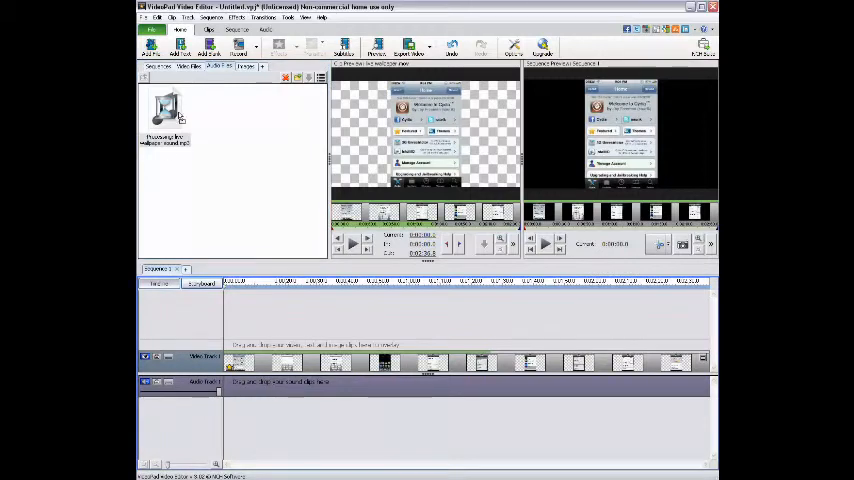
Place the live wallpaper sound on Audio Track 1 and briefly play the sequence.
{"action": "left_click", "coordinate": [180, 117]}
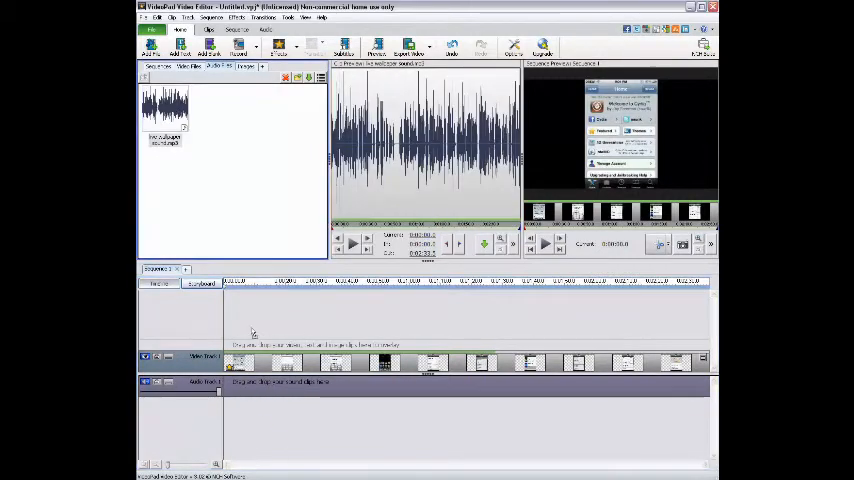
{"action": "left_click_drag", "start_coordinate": [233, 389], "coordinate": [235, 389]}
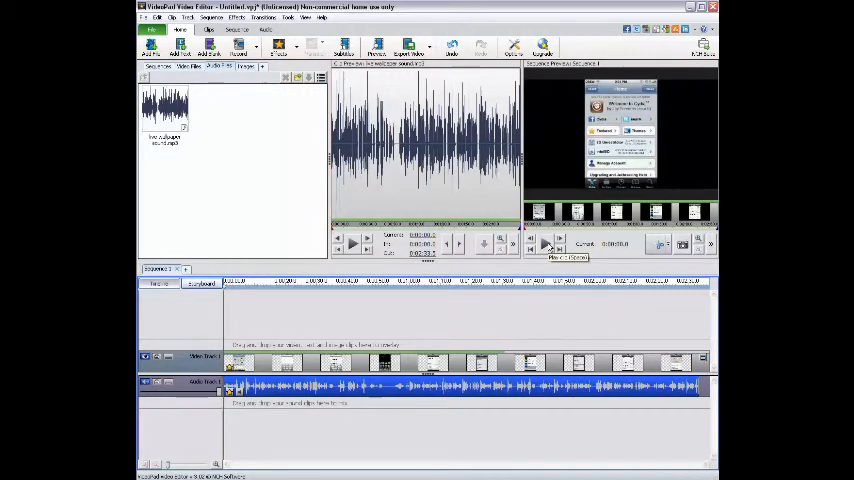
{"action": "left_click", "coordinate": [548, 245]}
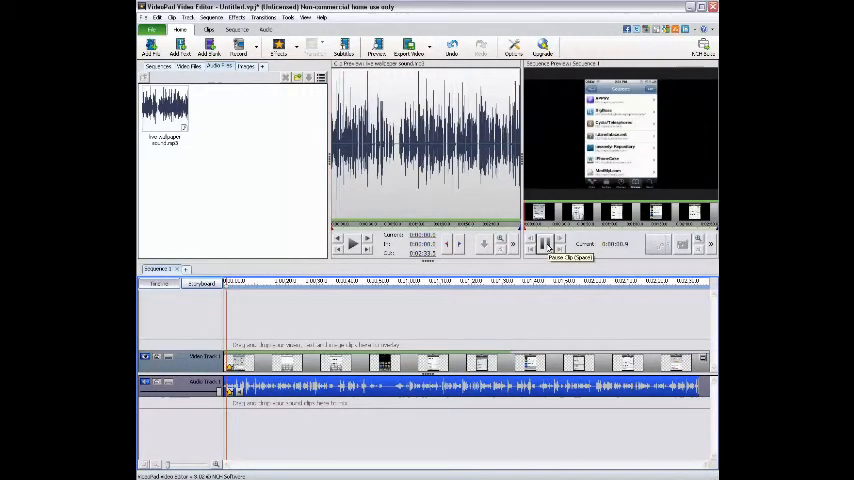
{"action": "left_click", "coordinate": [548, 245]}
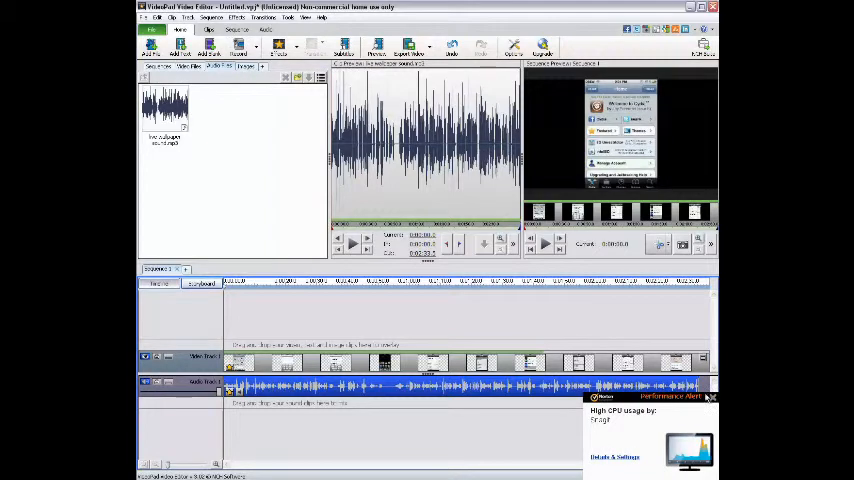
{"action": "left_click", "coordinate": [712, 397]}
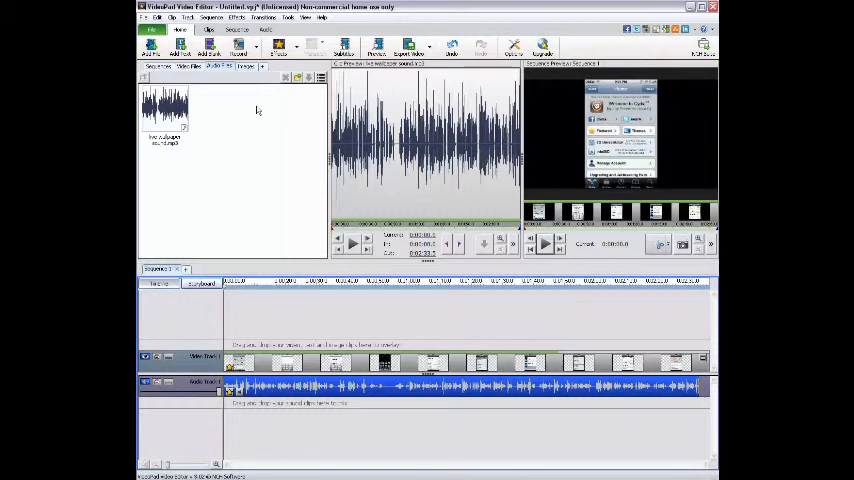
{"action": "left_click", "coordinate": [246, 67]}
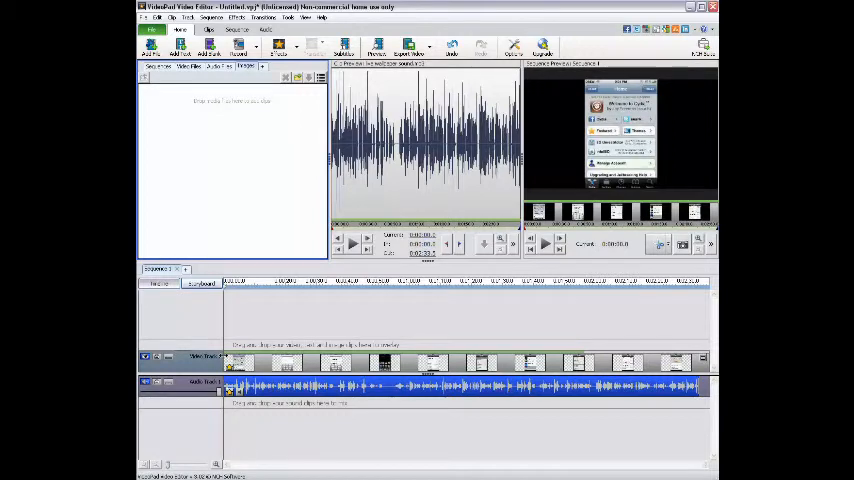
Add the Three Days Grace mp3 from My Videos to the Audio Files bin.
{"action": "left_click", "coordinate": [222, 67]}
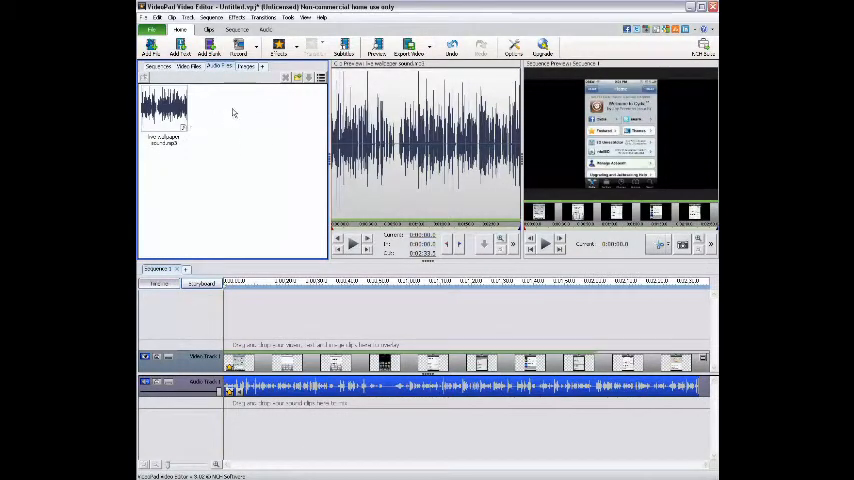
{"action": "left_click", "coordinate": [156, 78]}
{"action": "left_click", "coordinate": [253, 109]}
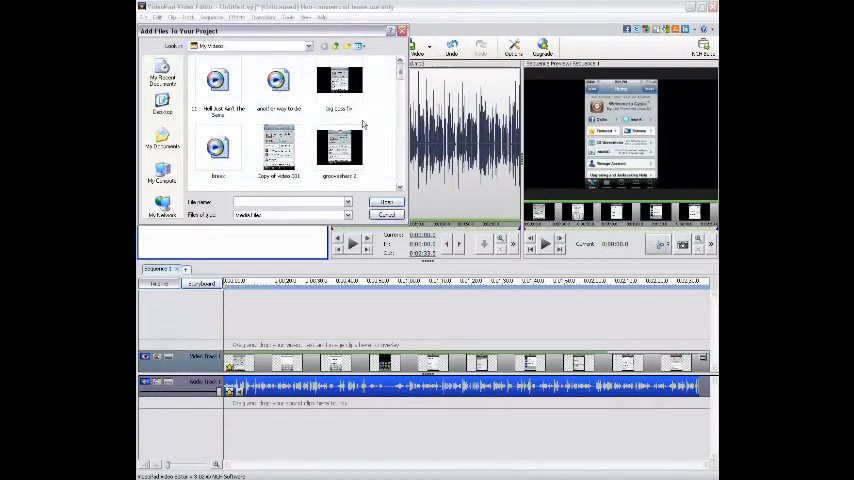
{"action": "left_click", "coordinate": [400, 187]}
{"action": "left_click", "coordinate": [400, 187]}
{"action": "left_click", "coordinate": [400, 187]}
{"action": "left_click", "coordinate": [400, 187]}
{"action": "left_click", "coordinate": [400, 187]}
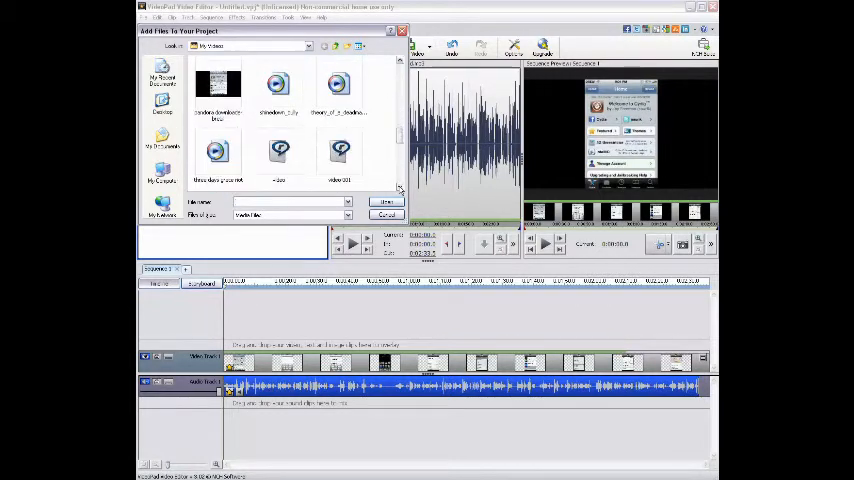
{"action": "left_click", "coordinate": [400, 187]}
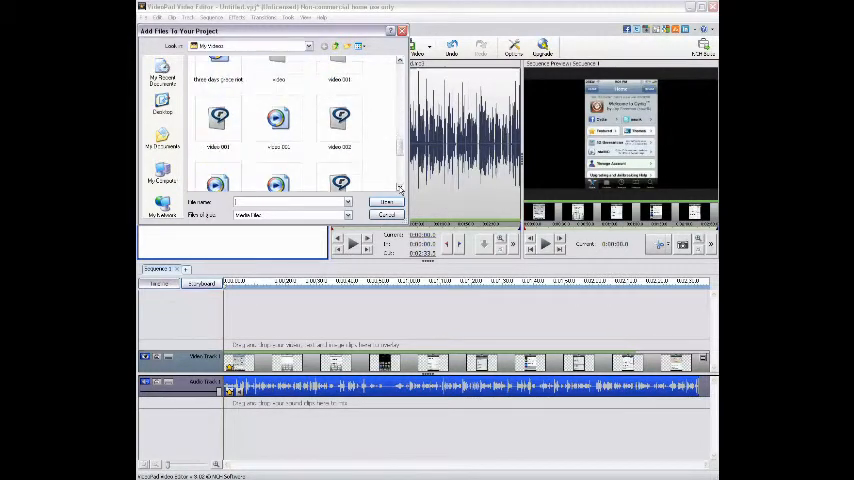
{"action": "left_click", "coordinate": [400, 187]}
{"action": "left_click", "coordinate": [400, 187]}
{"action": "left_click", "coordinate": [399, 62]}
{"action": "left_click", "coordinate": [399, 62]}
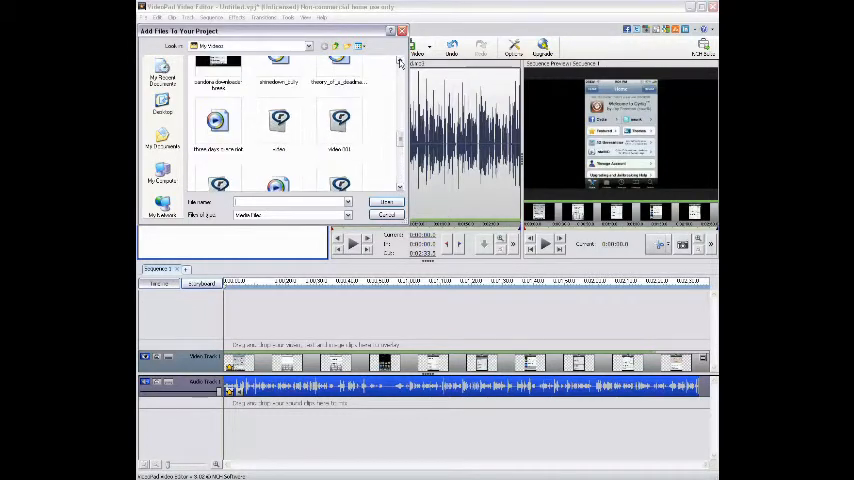
{"action": "left_click", "coordinate": [399, 62]}
{"action": "left_click", "coordinate": [217, 160]}
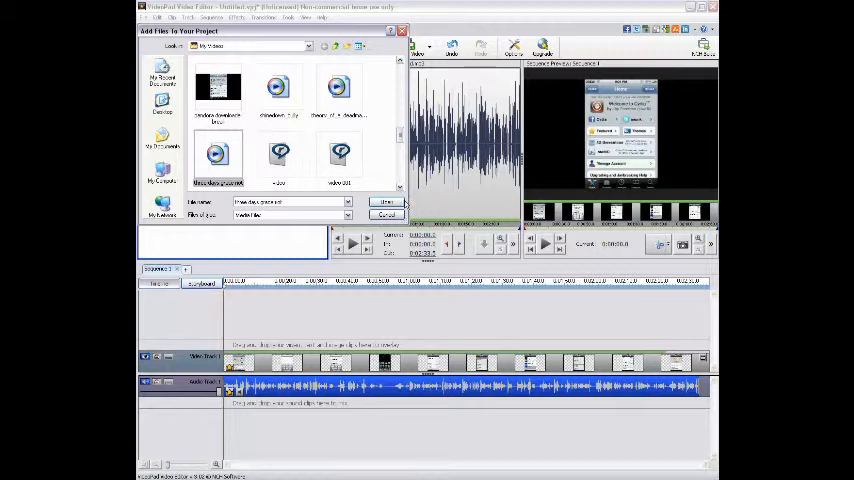
{"action": "left_click", "coordinate": [401, 204]}
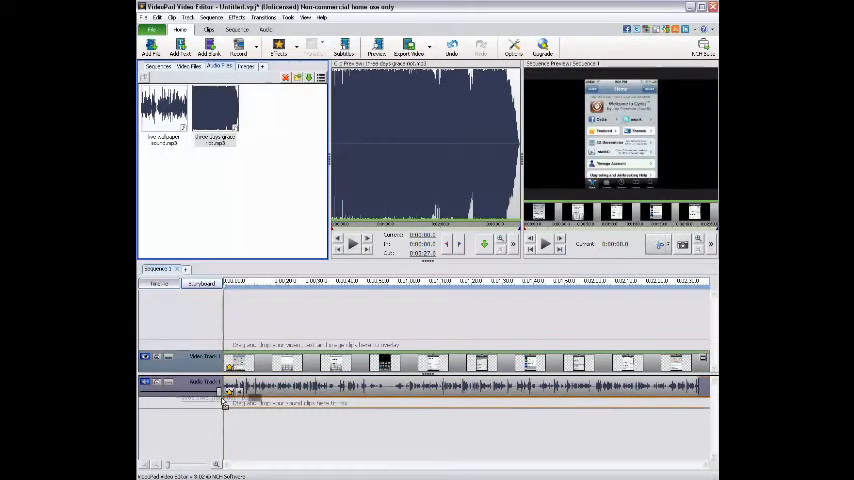
Drop the song onto a new Audio Track 2 and select it for volume adjustment.
{"action": "left_click_drag", "start_coordinate": [211, 113], "coordinate": [221, 404]}
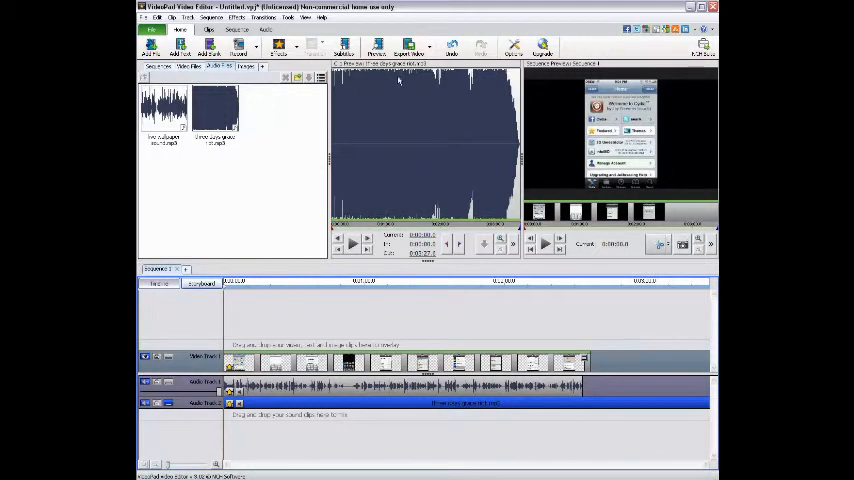
{"action": "left_click", "coordinate": [443, 388]}
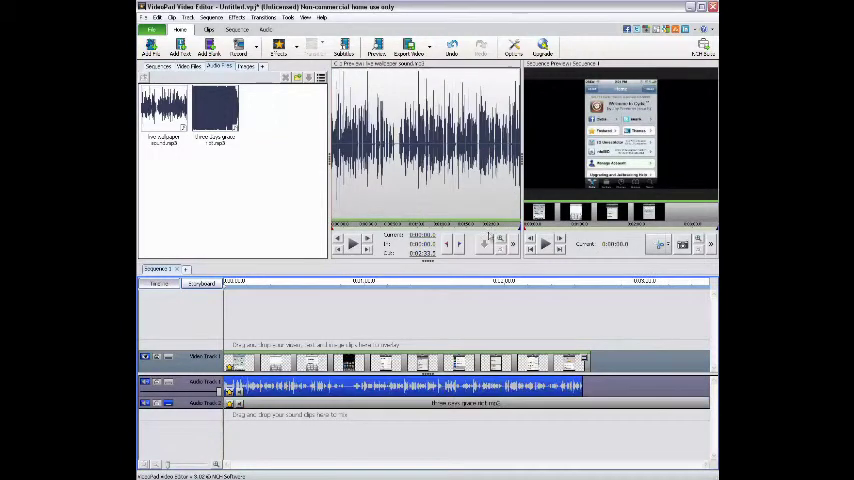
{"action": "left_click", "coordinate": [446, 404]}
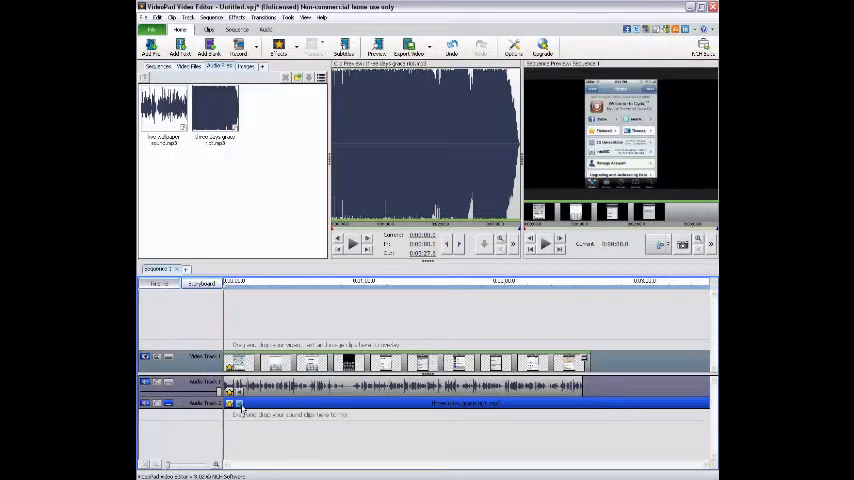
Lower the song clip's Clip Volume well down and play the sequence to hear the mix.
{"action": "left_click", "coordinate": [241, 405]}
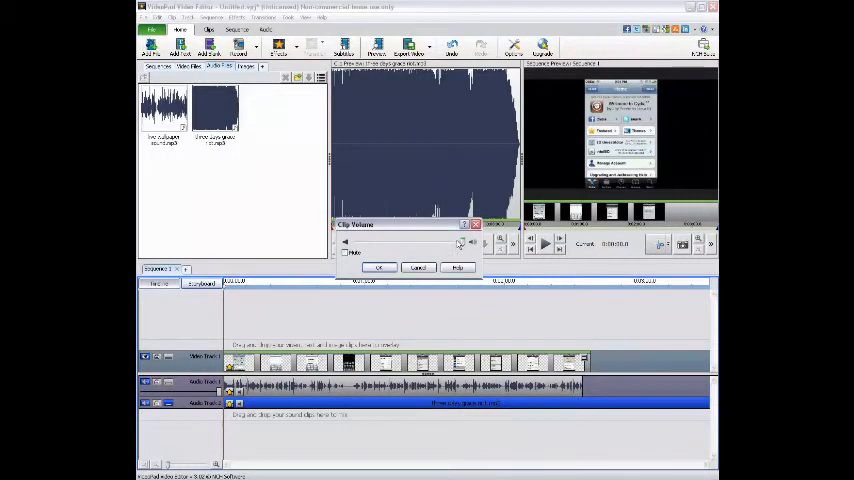
{"action": "left_click_drag", "start_coordinate": [465, 242], "coordinate": [368, 242]}
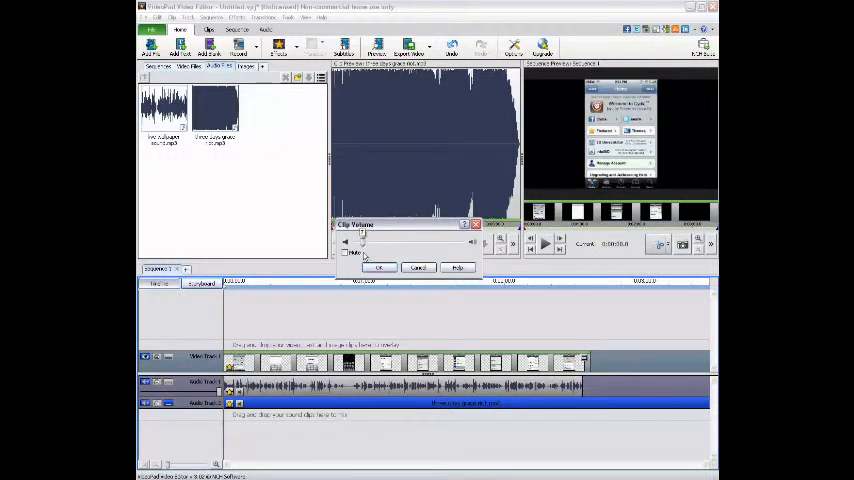
{"action": "left_click", "coordinate": [378, 268]}
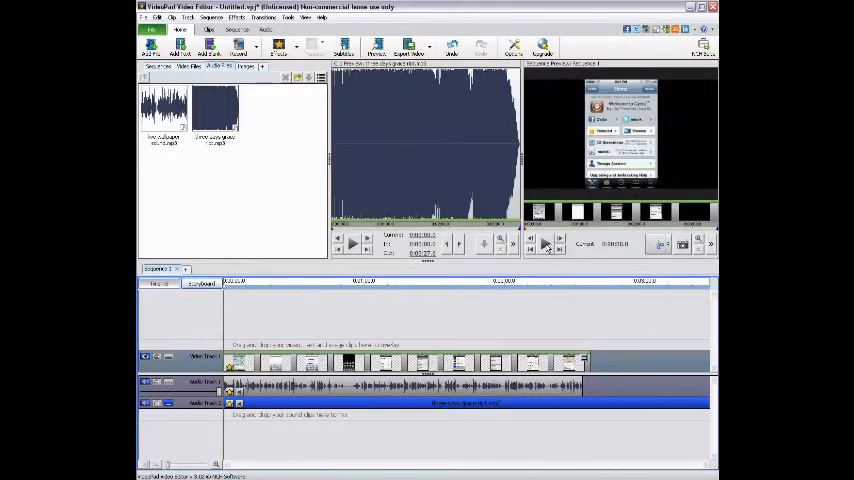
{"action": "left_click", "coordinate": [546, 244]}
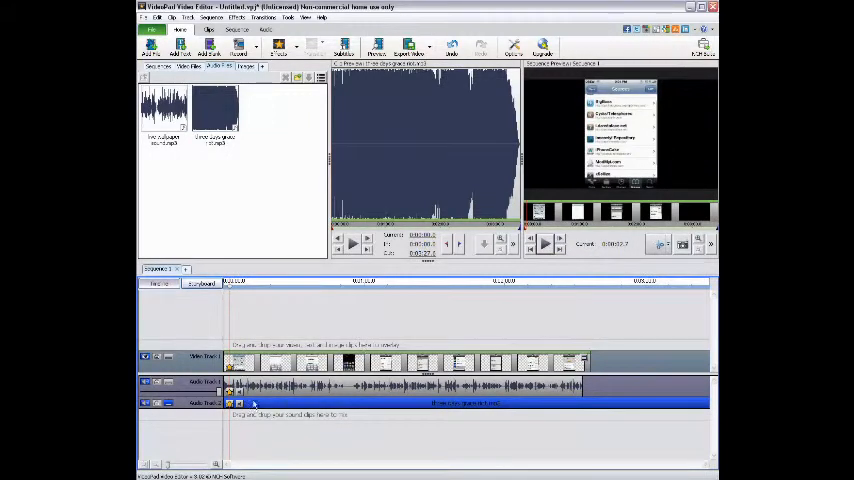
Fine-tune the music clip's volume slightly and replay the sequence to confirm the quieter mix.
{"action": "left_click", "coordinate": [365, 163]}
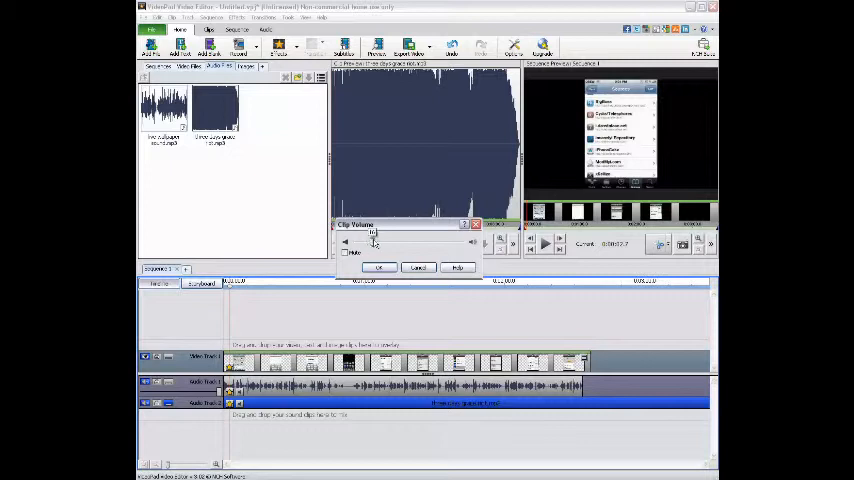
{"action": "left_click_drag", "start_coordinate": [368, 243], "coordinate": [375, 236]}
{"action": "left_click", "coordinate": [378, 267]}
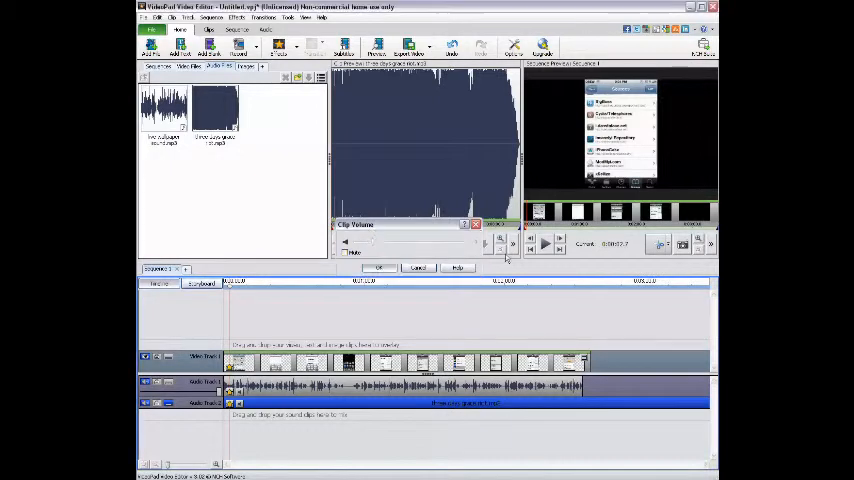
{"action": "left_click", "coordinate": [549, 249]}
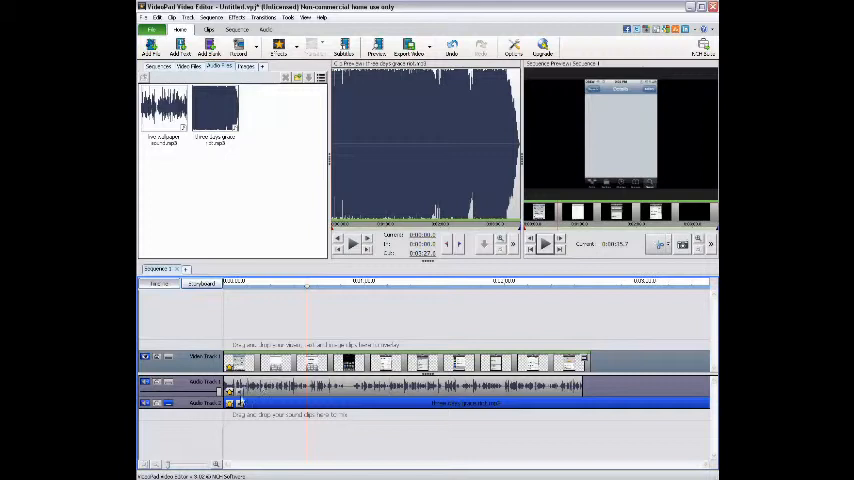
{"action": "left_click", "coordinate": [243, 404]}
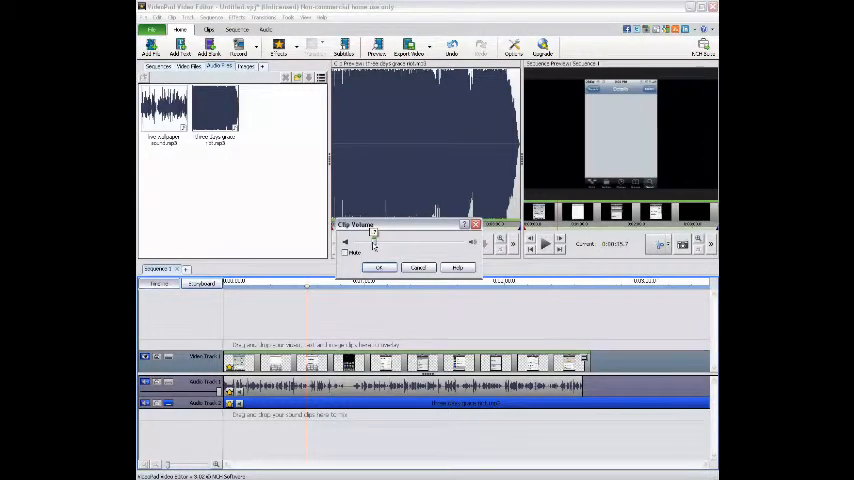
{"action": "left_click", "coordinate": [378, 268]}
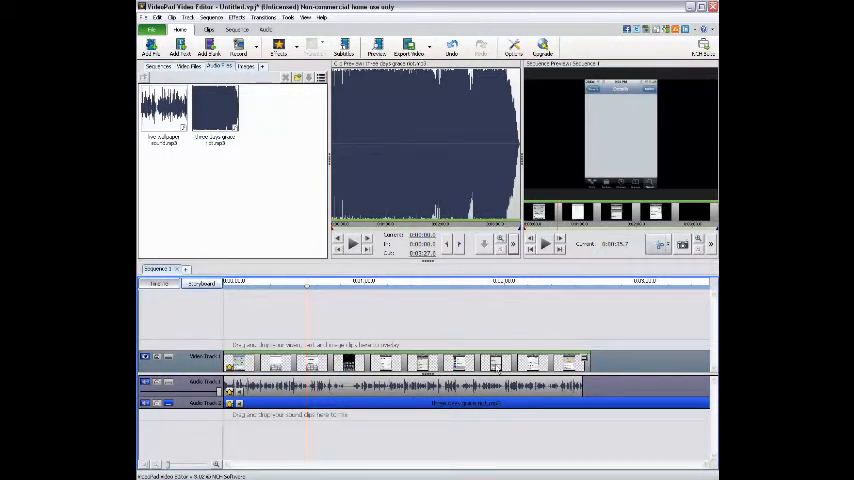
Preview the video clips and the voice recording clip in turn.
{"action": "left_click", "coordinate": [490, 360]}
{"action": "left_click", "coordinate": [443, 389]}
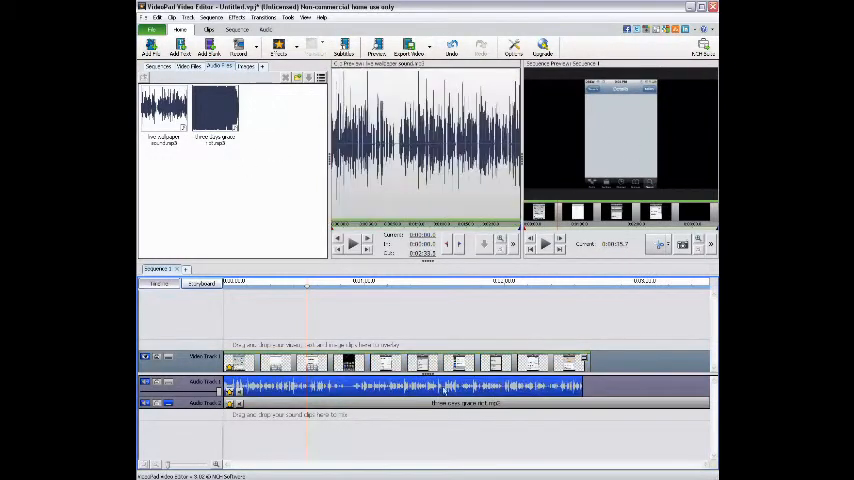
{"action": "left_click", "coordinate": [490, 360]}
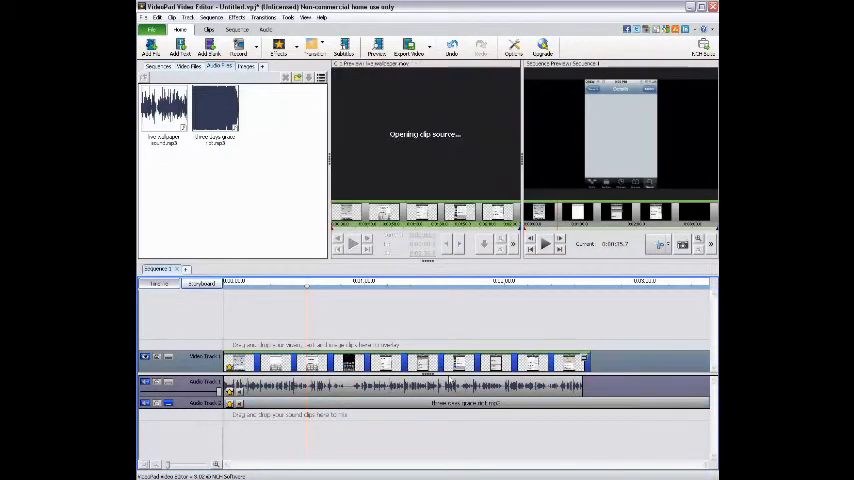
Start Save Project As from the File menu for the live wallpaper project.
{"action": "left_click", "coordinate": [146, 19]}
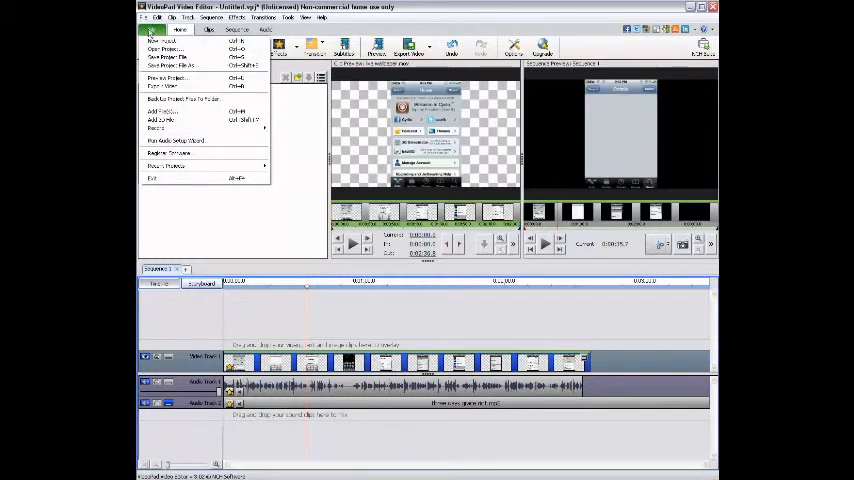
{"action": "left_click", "coordinate": [168, 64]}
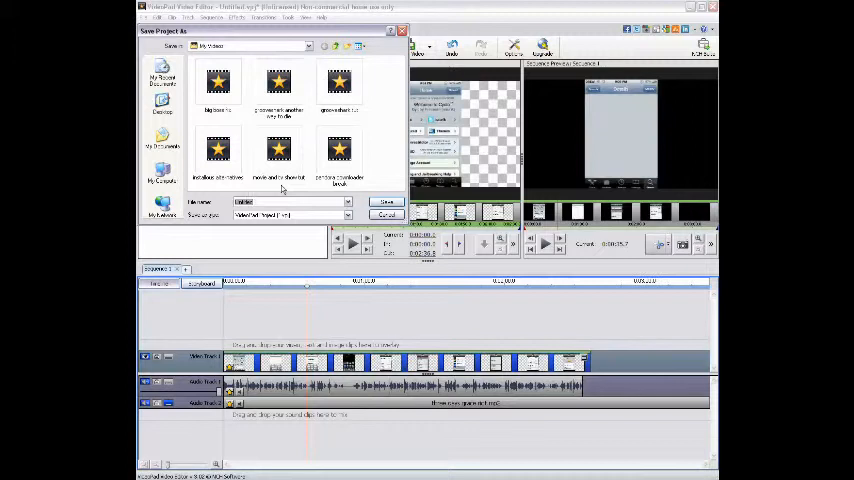
{"action": "type", "text": "how well"}
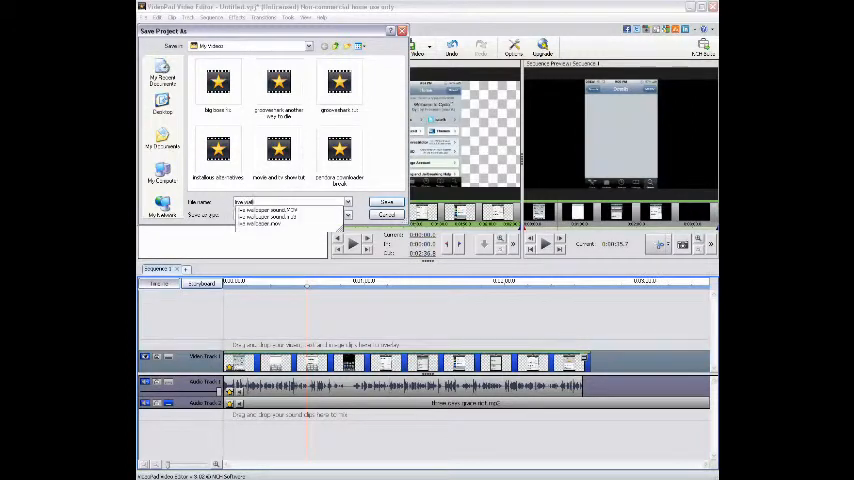
{"action": "type", "text": "paper tu ip"}
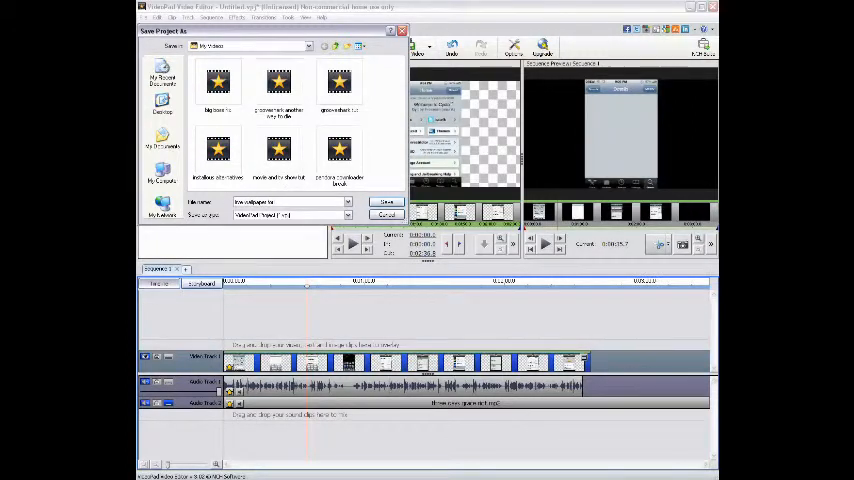
{"action": "type", "text": "hone cydia"}
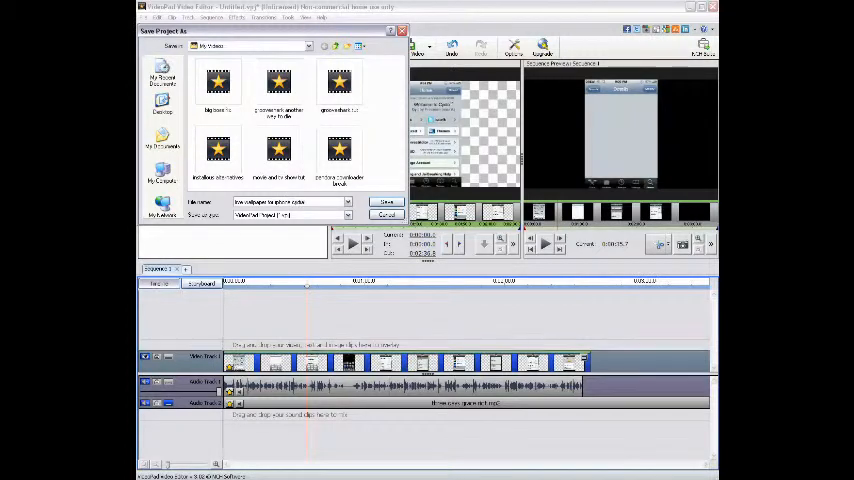
Confirm the project save and start Export Video from the File menu.
{"action": "left_click", "coordinate": [386, 202]}
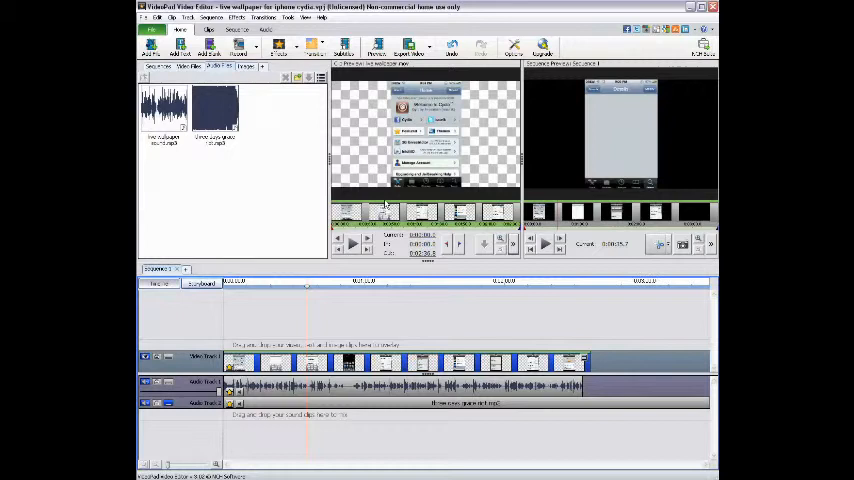
{"action": "left_click", "coordinate": [152, 29]}
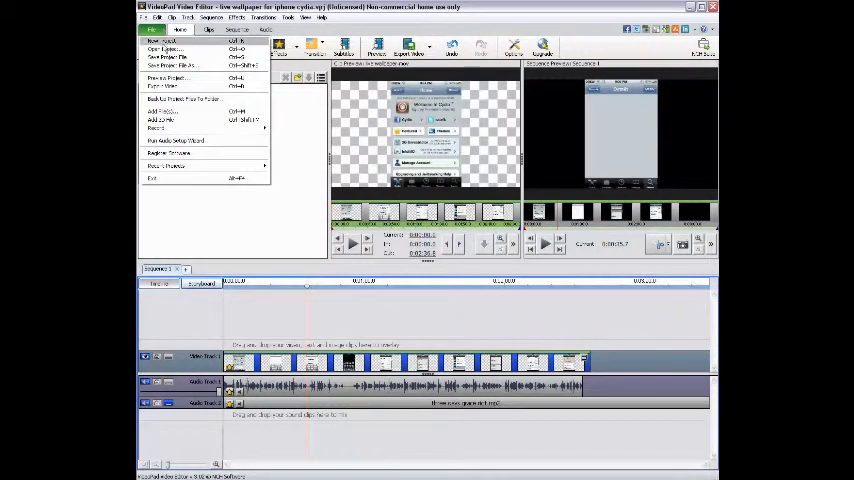
{"action": "left_click", "coordinate": [197, 88]}
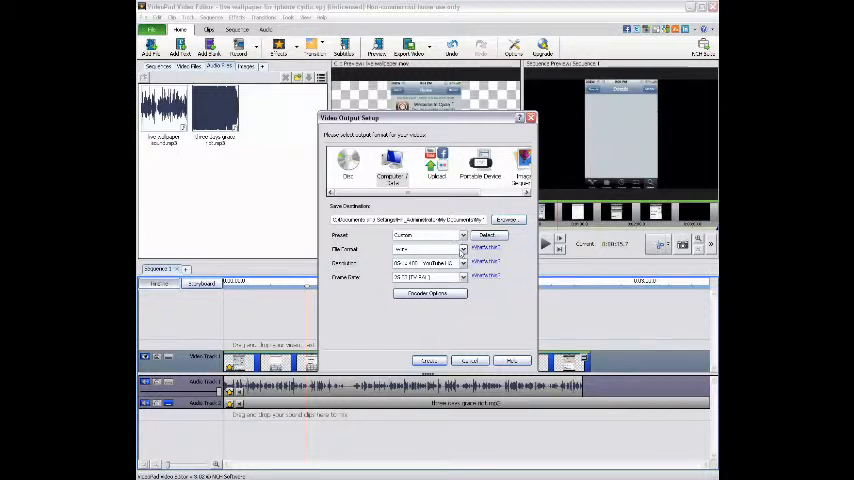
Choose the output file format and resolution, create the movie in My Videos and dismiss the completion message.
{"action": "left_click", "coordinate": [461, 248]}
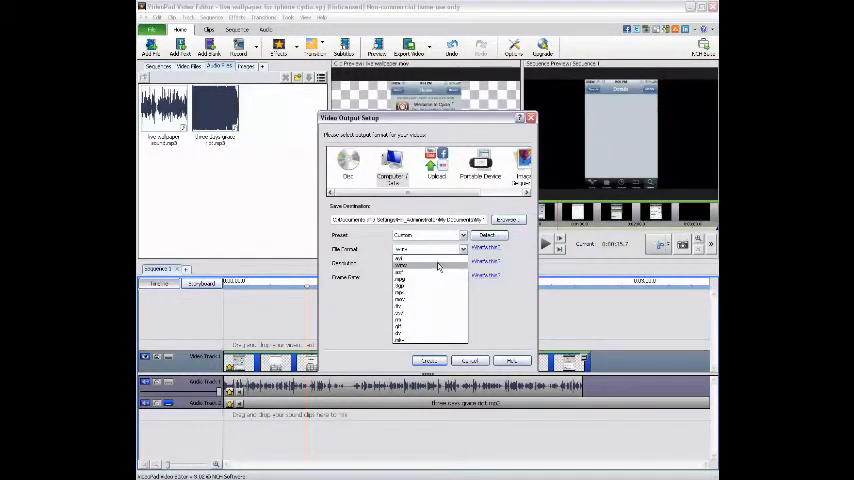
{"action": "left_click", "coordinate": [442, 270]}
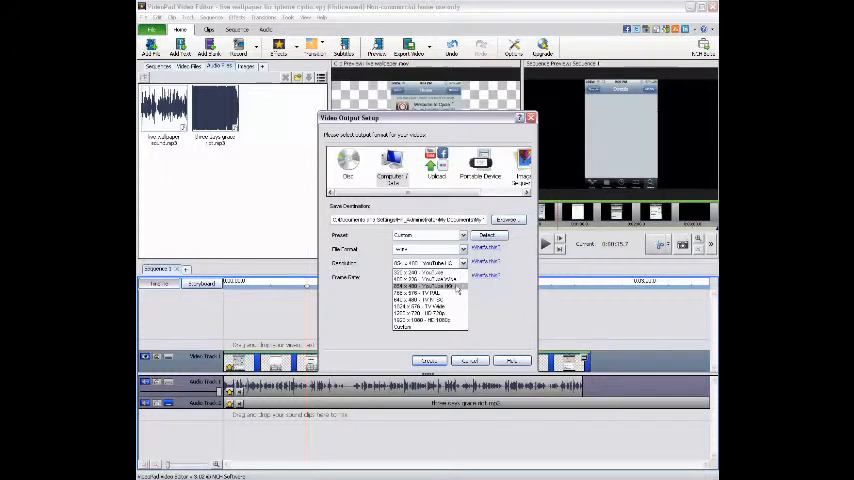
{"action": "left_click", "coordinate": [461, 291]}
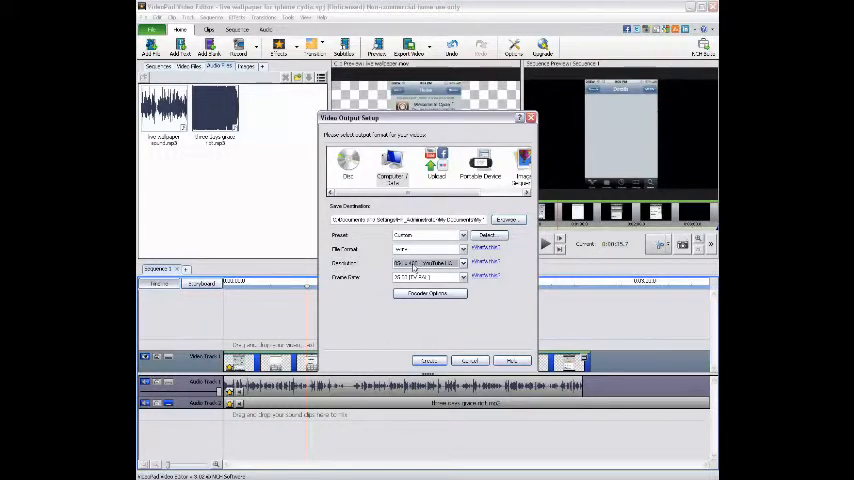
{"action": "left_click", "coordinate": [428, 361]}
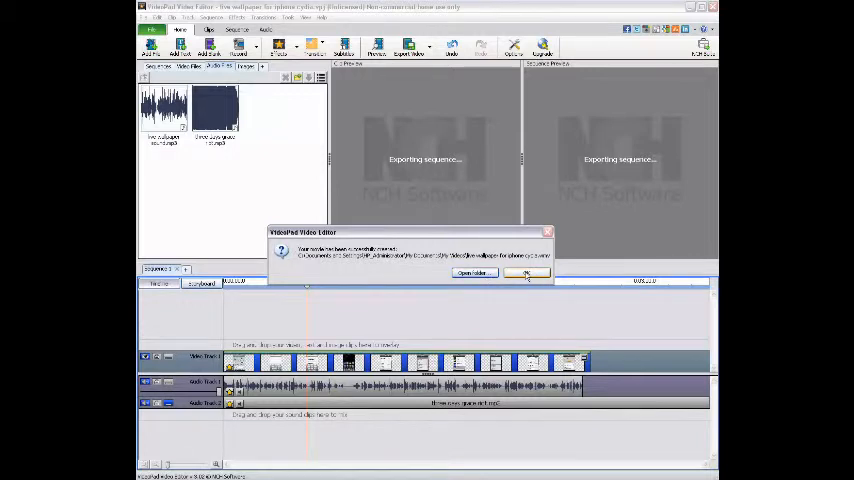
{"action": "left_click", "coordinate": [527, 275]}
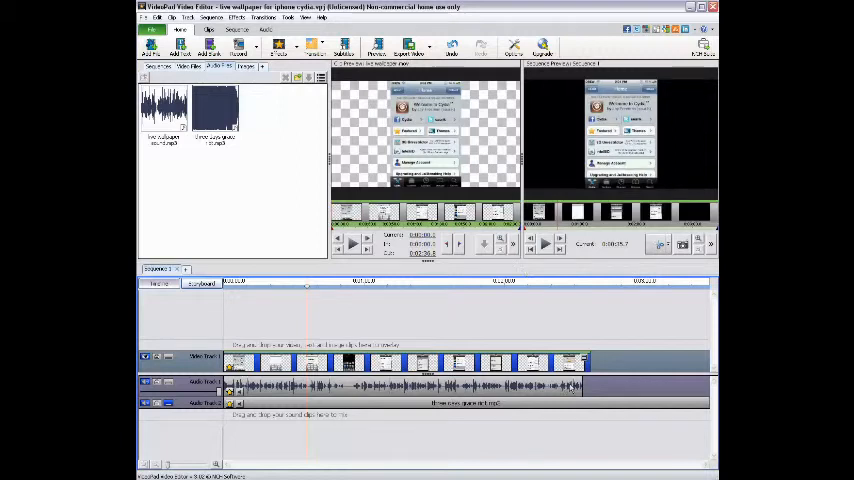
On YouTube, select the exported live wallpaper for iphone cydia video and start its upload.
{"action": "left_click", "coordinate": [563, 478]}
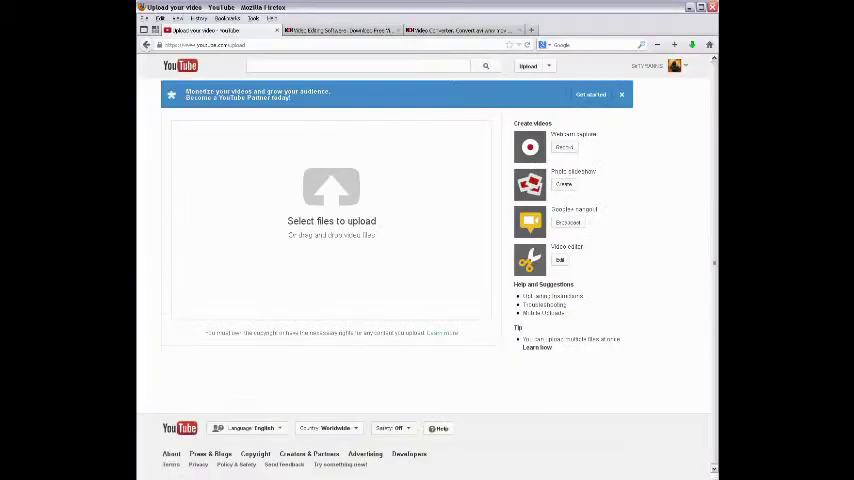
{"action": "right_click", "coordinate": [337, 199]}
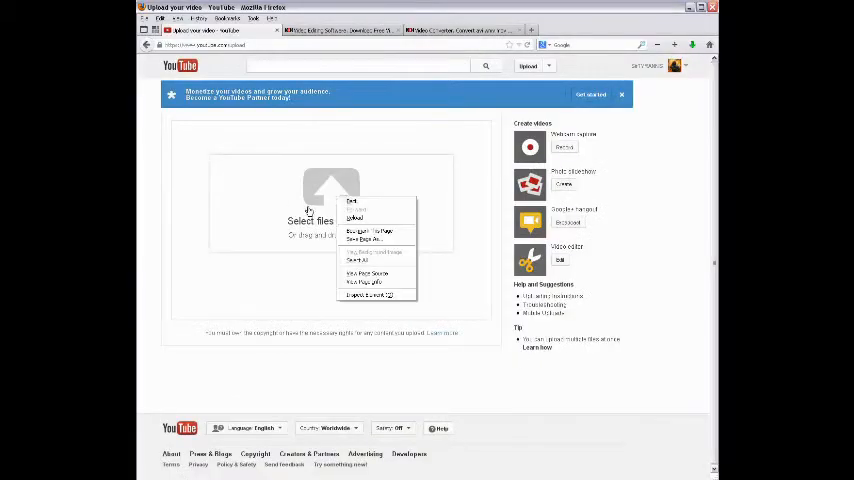
{"action": "left_click", "coordinate": [306, 212]}
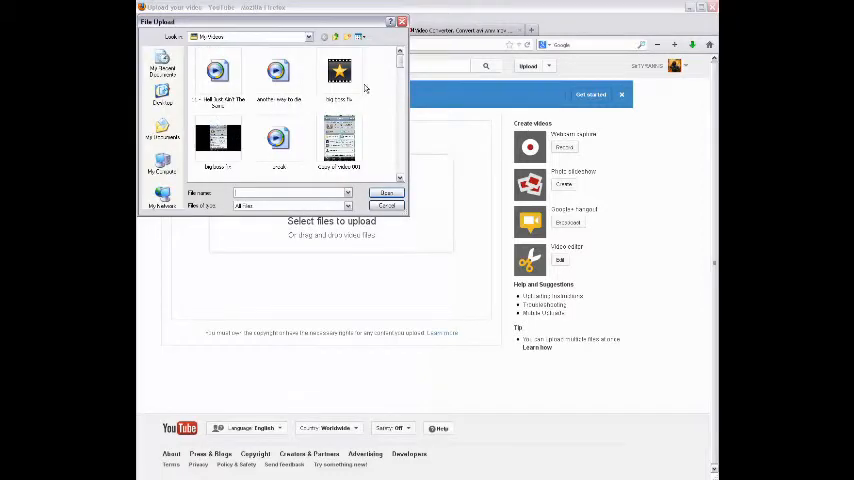
{"action": "left_click_drag", "start_coordinate": [399, 62], "coordinate": [398, 97]}
{"action": "left_click", "coordinate": [339, 90]}
{"action": "scroll", "coordinate": [340, 110], "scroll_direction": "up", "scroll_amount": 1}
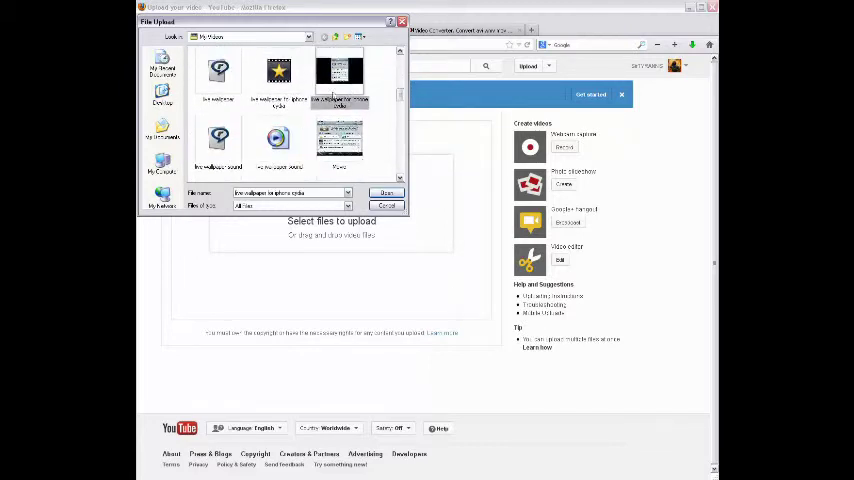
{"action": "left_click", "coordinate": [385, 194]}
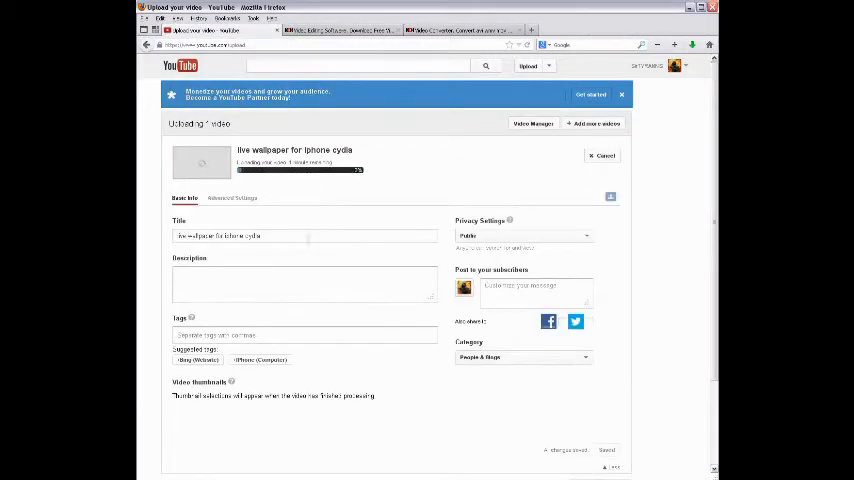
Place the cursor in the video's Title field on the details page.
{"action": "left_click", "coordinate": [253, 234]}
{"action": "left_click", "coordinate": [362, 235]}
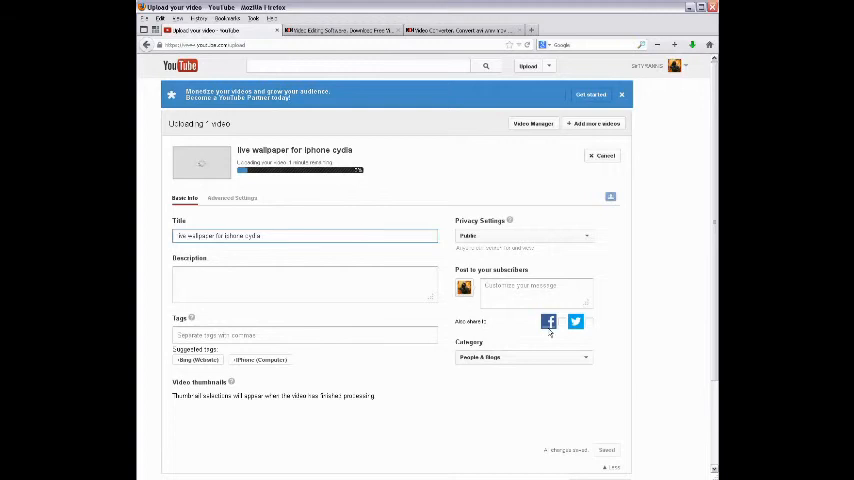